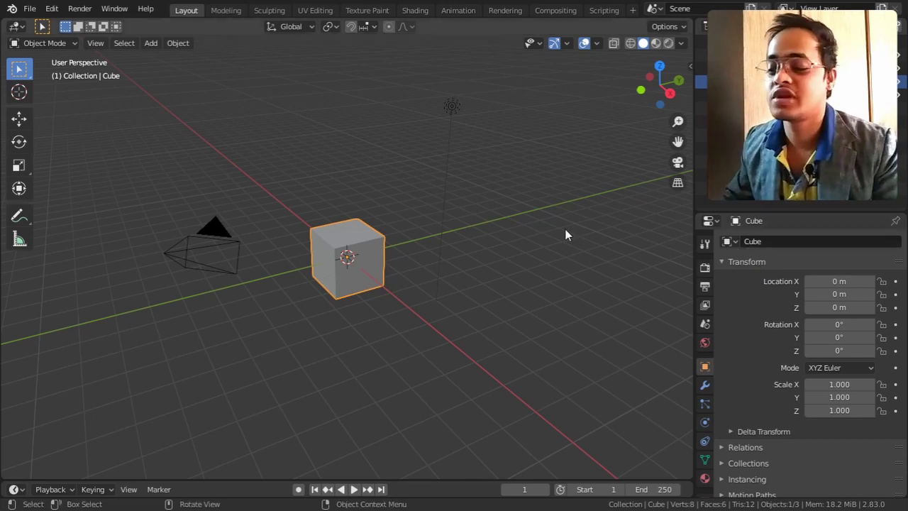
Try Edit Mode on the cube, switching to face then vertex selection, and return to Object Mode.
{"action": "left_click", "coordinate": [33, 45]}
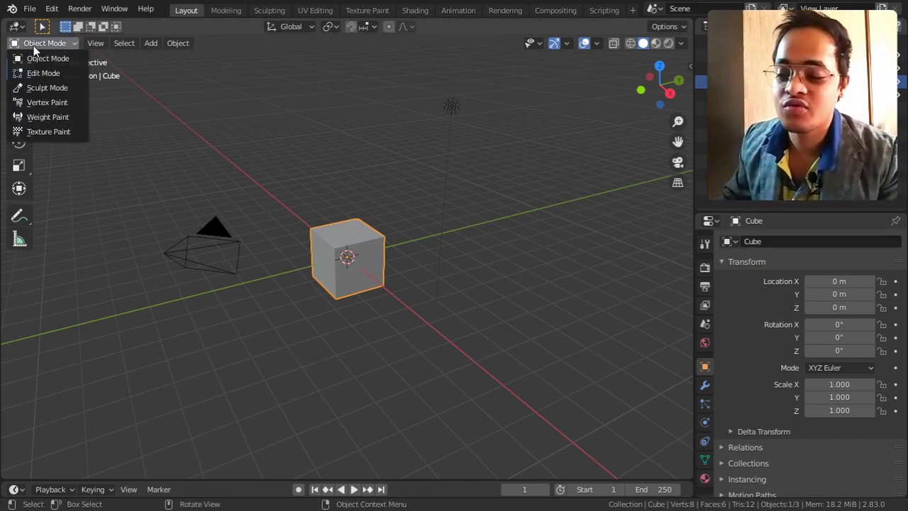
{"action": "left_click", "coordinate": [63, 73]}
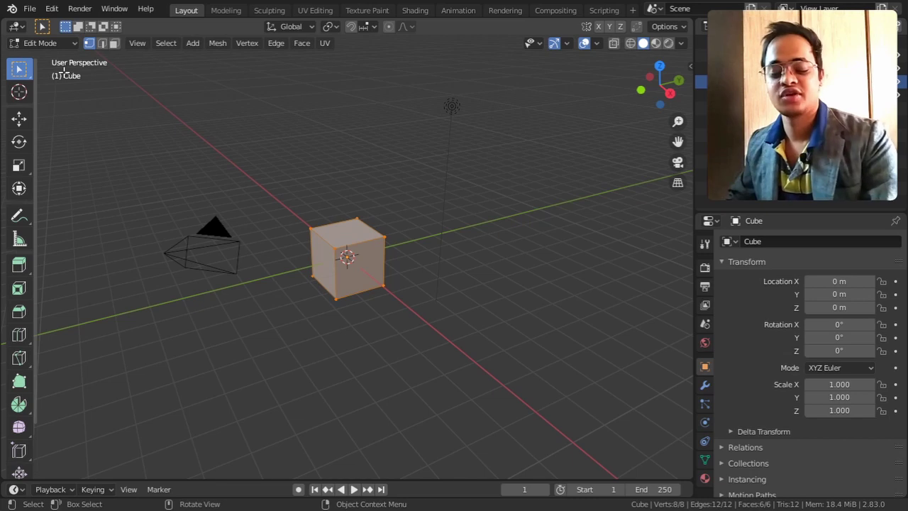
{"action": "key", "text": "Tab"}
{"action": "key", "text": "Tab"}
{"action": "key", "text": "Tab"}
{"action": "key", "text": "Tab"}
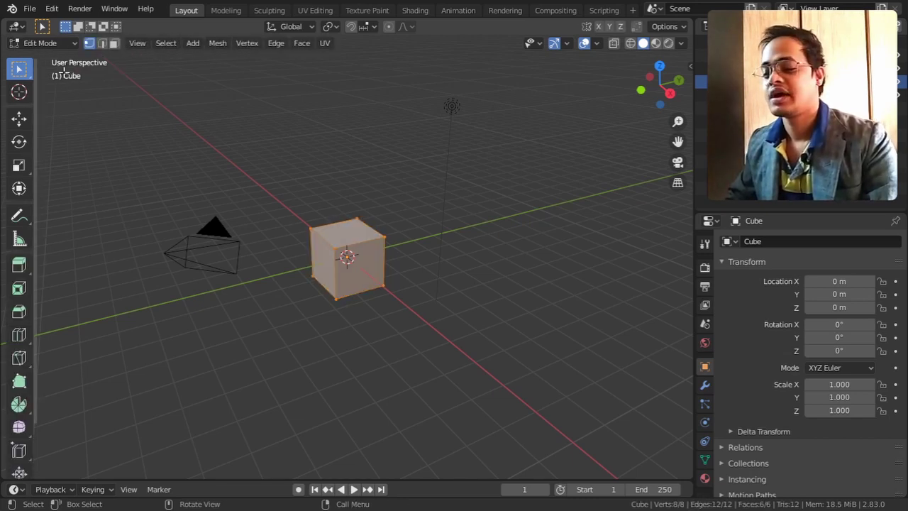
{"action": "left_click", "coordinate": [115, 48]}
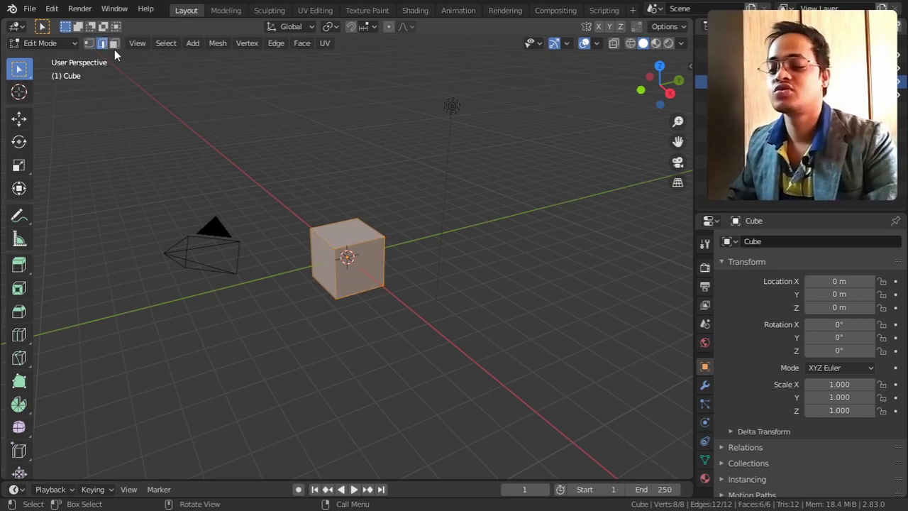
{"action": "key", "text": "1"}
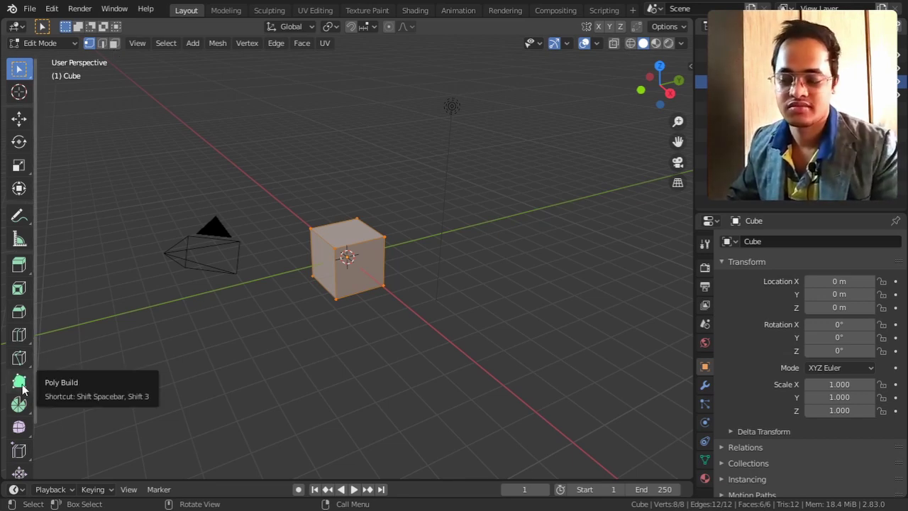
{"action": "key", "text": "Tab"}
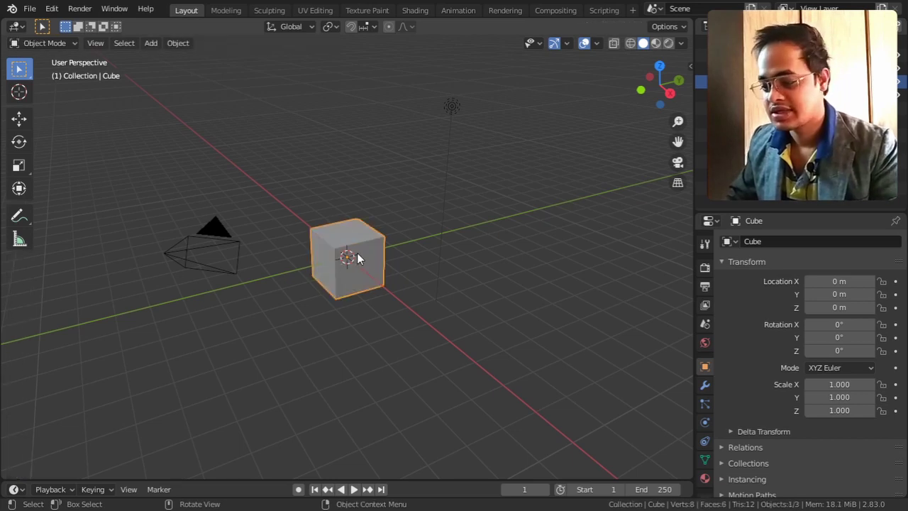
Delete the default cube and add a Plane mesh at the origin.
{"action": "key", "text": "Delete"}
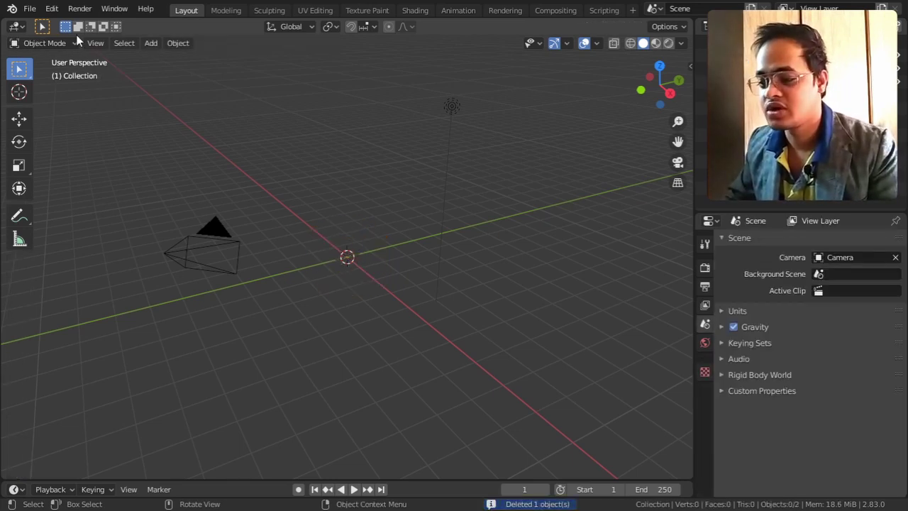
{"action": "key", "text": "ctrl+z"}
{"action": "key", "text": "Delete"}
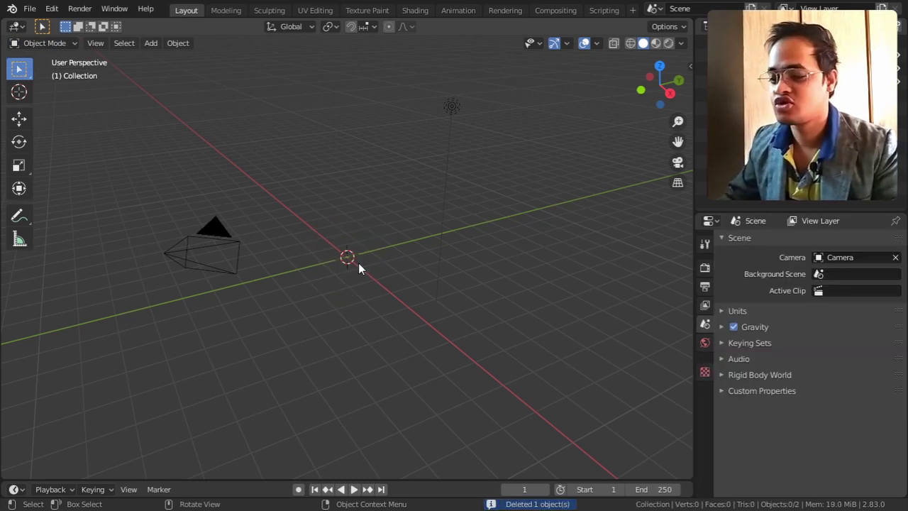
{"action": "left_click", "coordinate": [153, 44]}
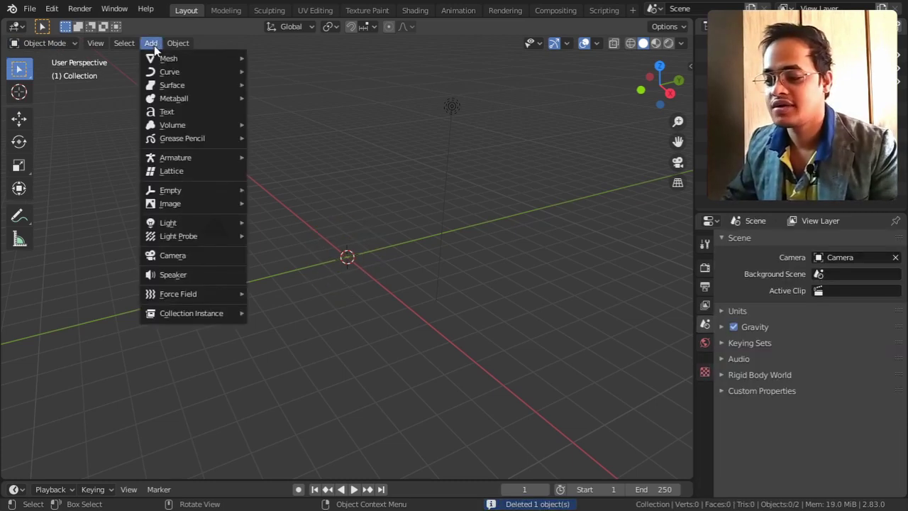
{"action": "mouse_move", "coordinate": [161, 61]}
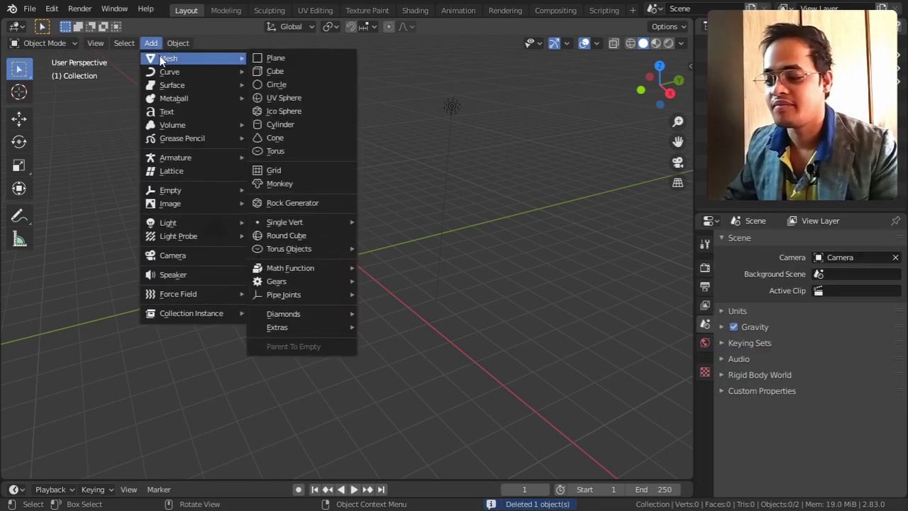
{"action": "left_click", "coordinate": [267, 57]}
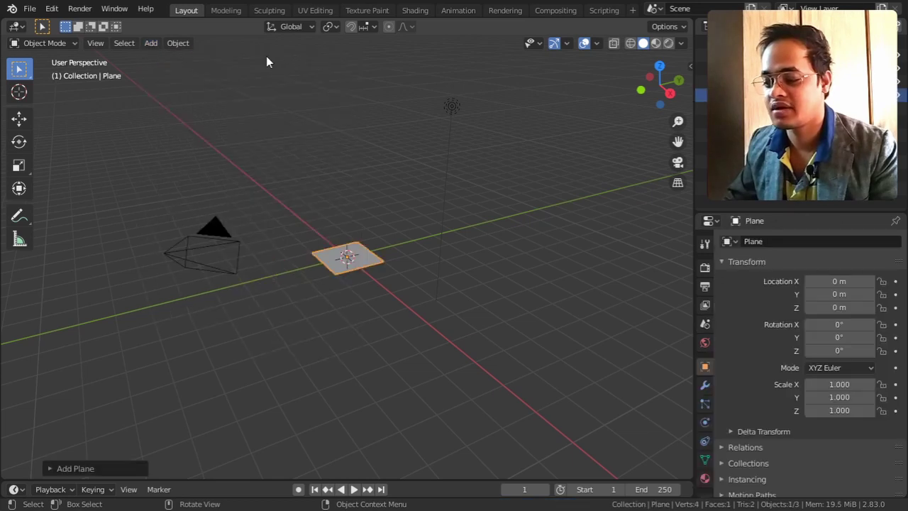
View the plane from the top, zoom in, and put it in Edit Mode.
{"action": "left_click", "coordinate": [659, 63]}
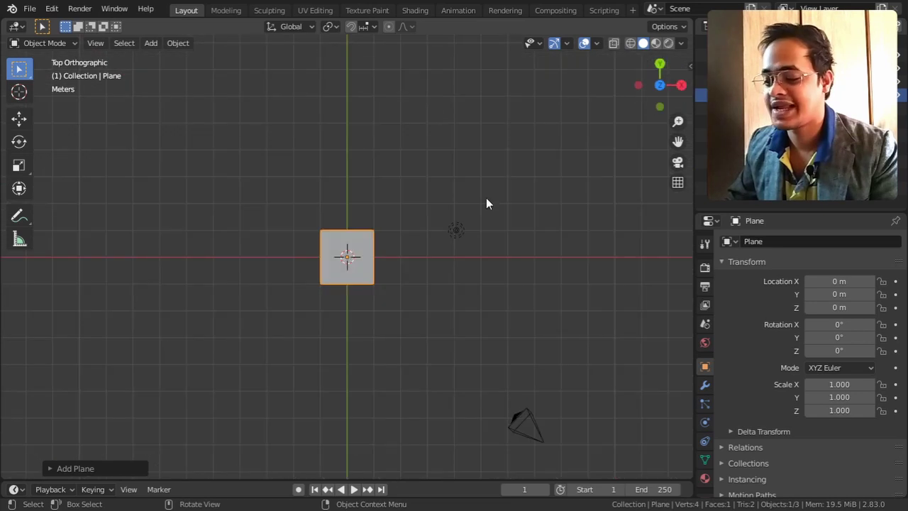
{"action": "scroll", "coordinate": [439, 256], "scroll_direction": "up", "scroll_amount": 7}
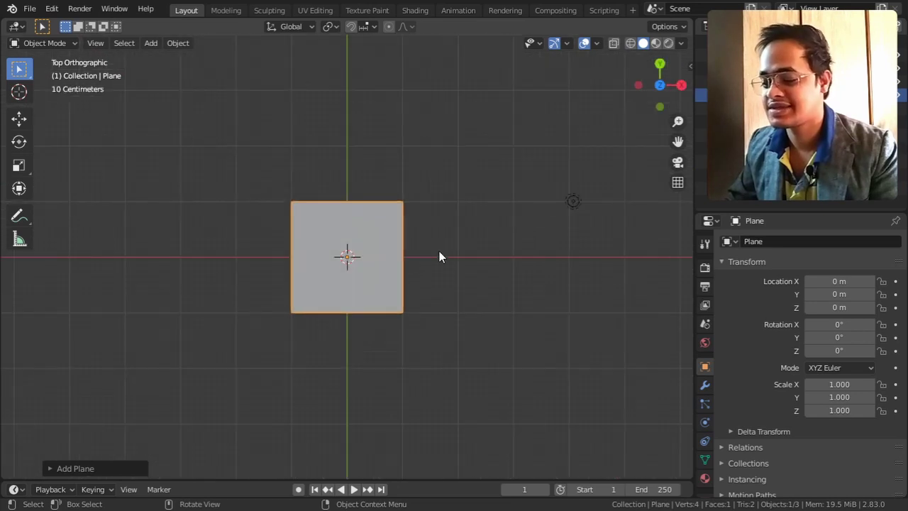
{"action": "left_click", "coordinate": [51, 41]}
{"action": "left_click", "coordinate": [54, 69]}
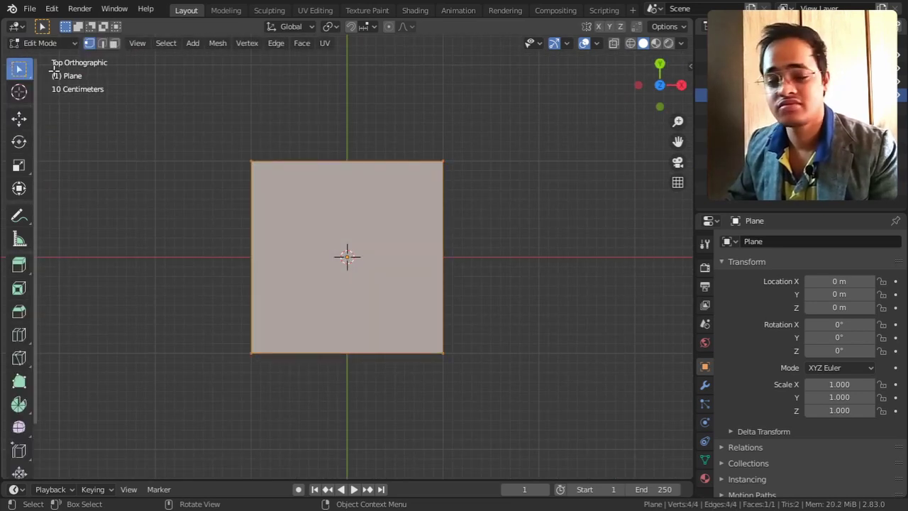
With Poly Build, extrude a face off the plane's right edge and a triangle above it.
{"action": "left_click", "coordinate": [19, 383]}
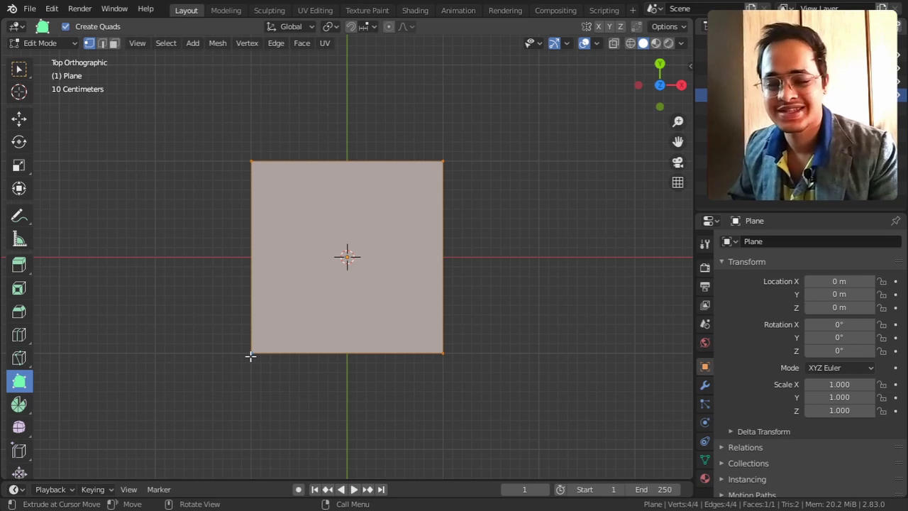
{"action": "left_click_drag", "start_coordinate": [466, 233], "coordinate": [624, 220]}
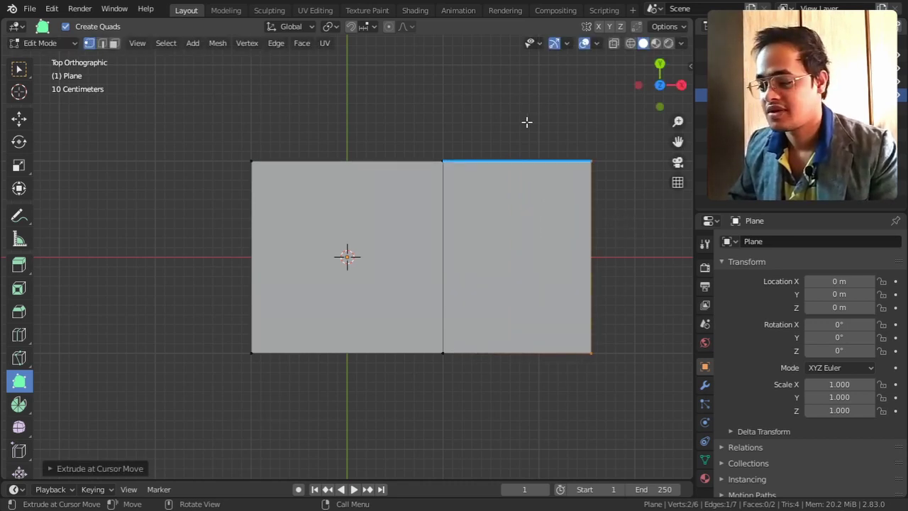
{"action": "key", "text": "ctrl"}
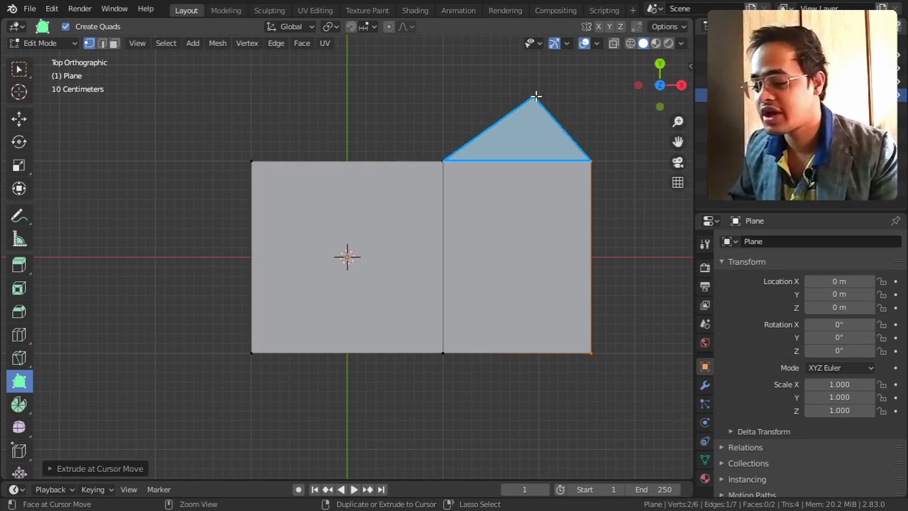
{"action": "left_click_drag", "start_coordinate": [547, 89], "coordinate": [538, 89], "text": "ctrl"}
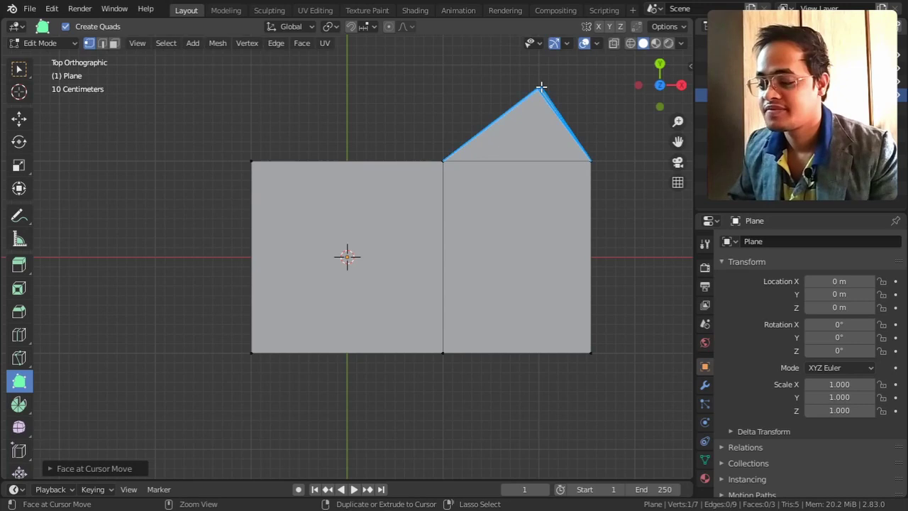
Add faces arcing the strip upward and then leftward across the top.
{"action": "left_click", "coordinate": [442, 72], "text": "ctrl"}
{"action": "left_click", "coordinate": [384, 88], "text": "ctrl"}
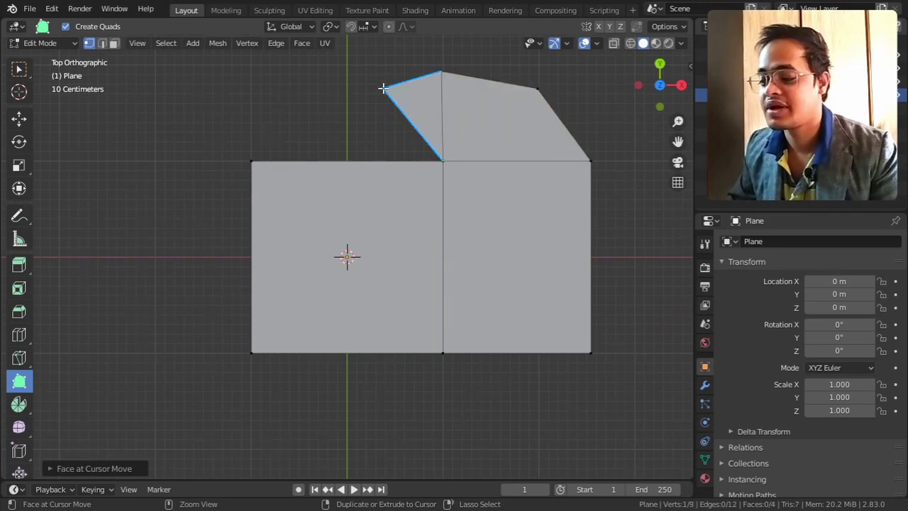
{"action": "left_click", "coordinate": [409, 42], "text": "ctrl"}
{"action": "left_click", "coordinate": [335, 53], "text": "ctrl"}
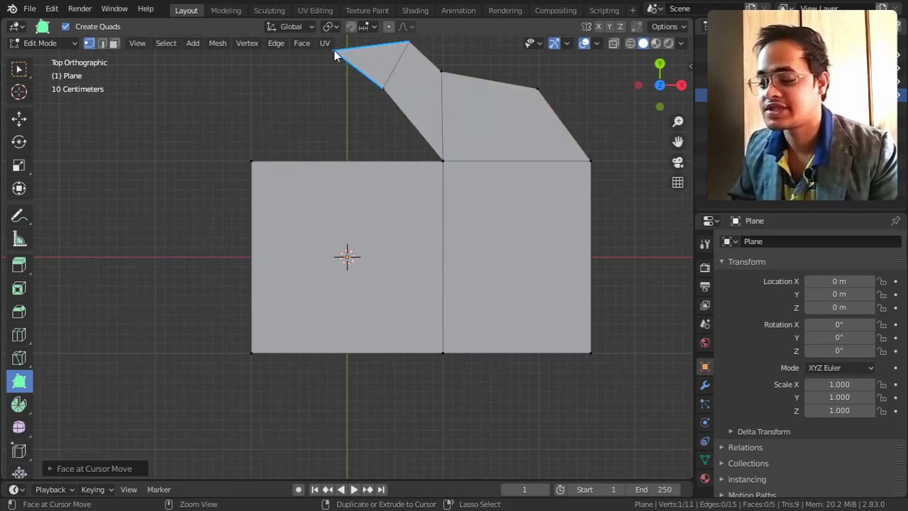
{"action": "left_click", "coordinate": [276, 85], "text": "ctrl"}
{"action": "left_click", "coordinate": [235, 68], "text": "ctrl"}
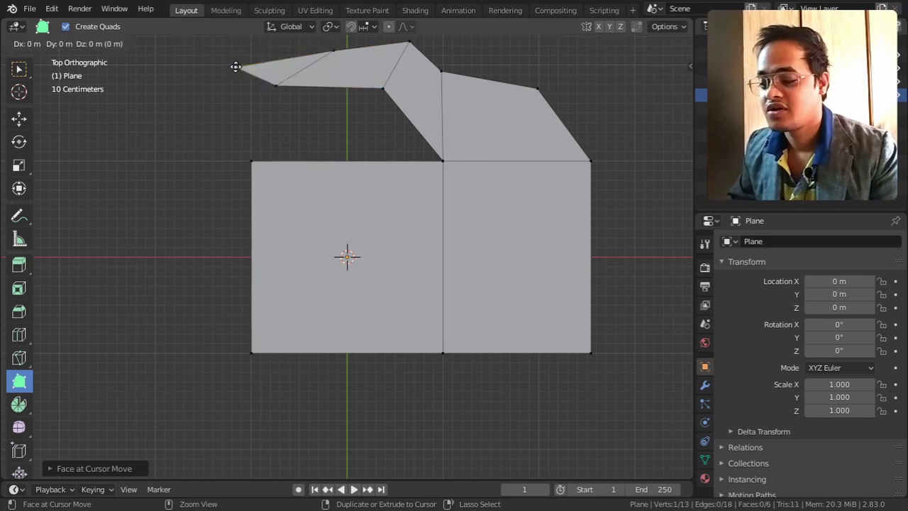
{"action": "left_click", "coordinate": [175, 122], "text": "ctrl"}
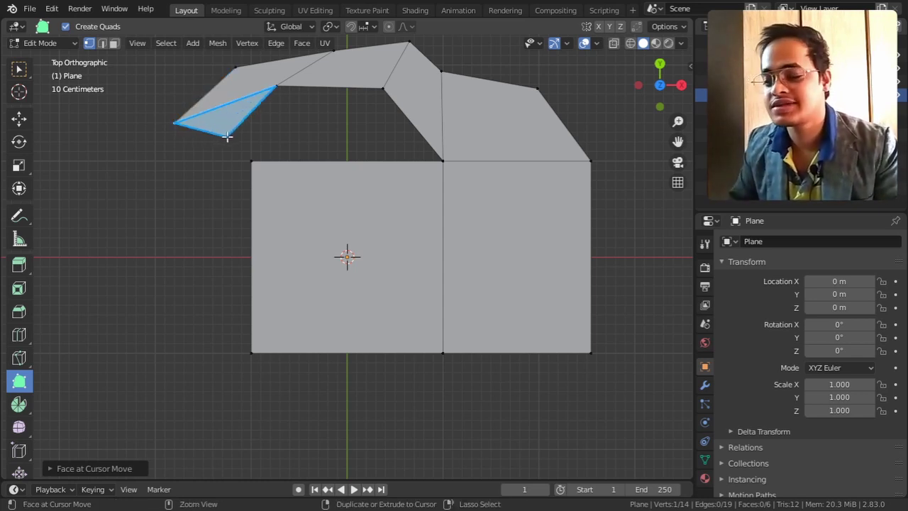
Delete the four faces of the top strip with Shift-clicks.
{"action": "key", "text": "ctrl"}
{"action": "key", "text": "shift"}
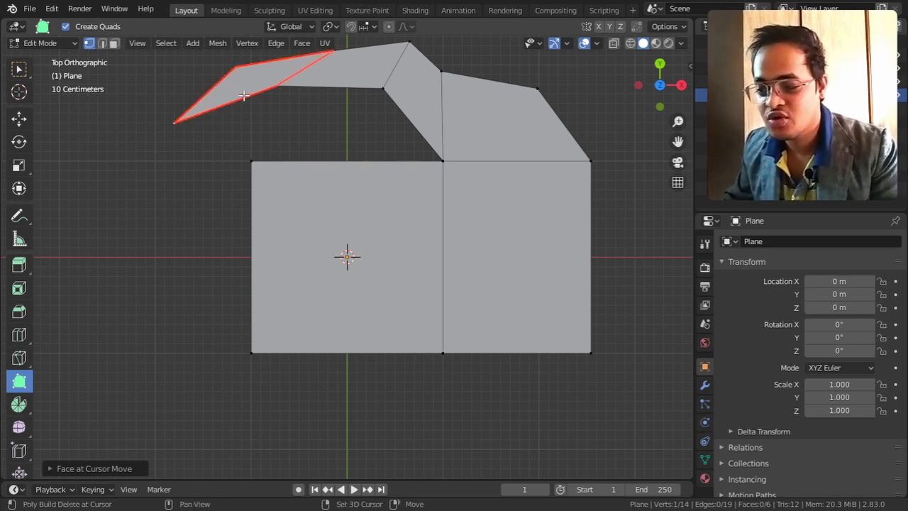
{"action": "left_click", "coordinate": [243, 95], "text": "shift"}
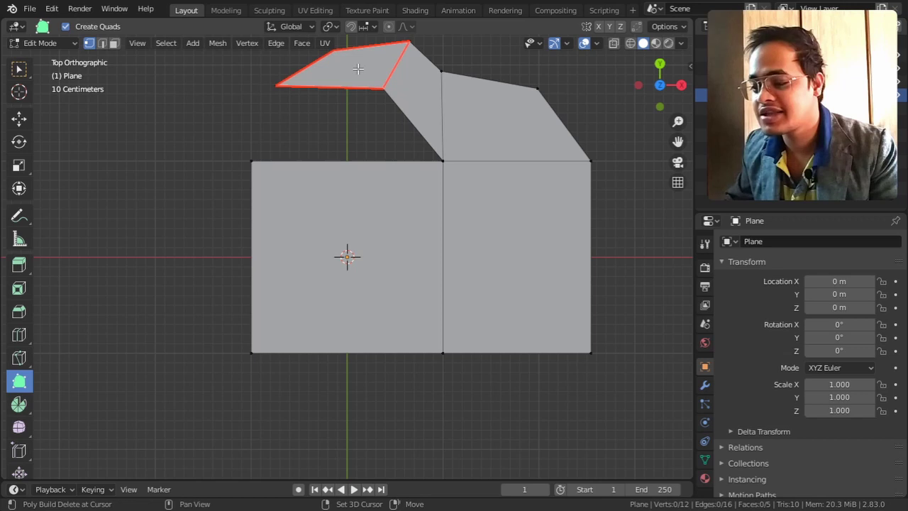
{"action": "left_click", "coordinate": [358, 71], "text": "shift"}
{"action": "left_click", "coordinate": [426, 106], "text": "shift"}
{"action": "left_click", "coordinate": [469, 126], "text": "shift"}
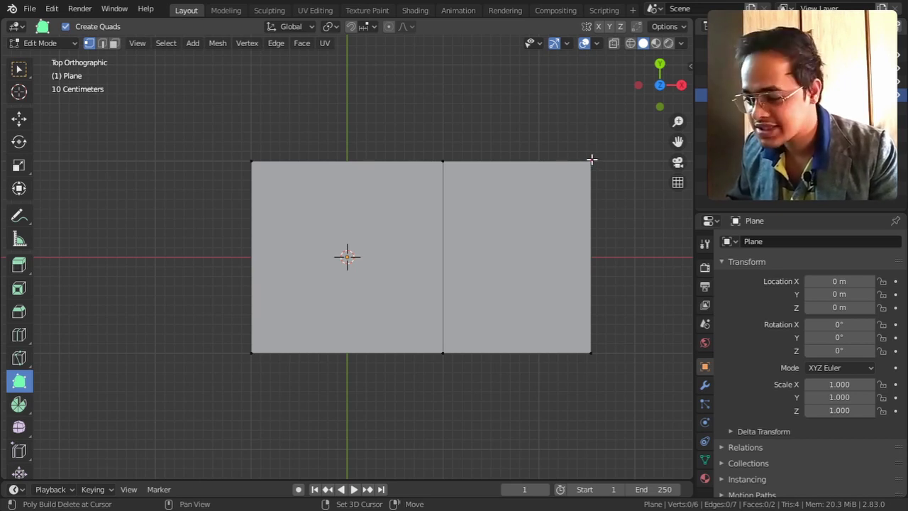
Remove the right quad's top-right vertex and move the bottom-right vertex inward.
{"action": "left_click", "coordinate": [591, 161], "text": "shift"}
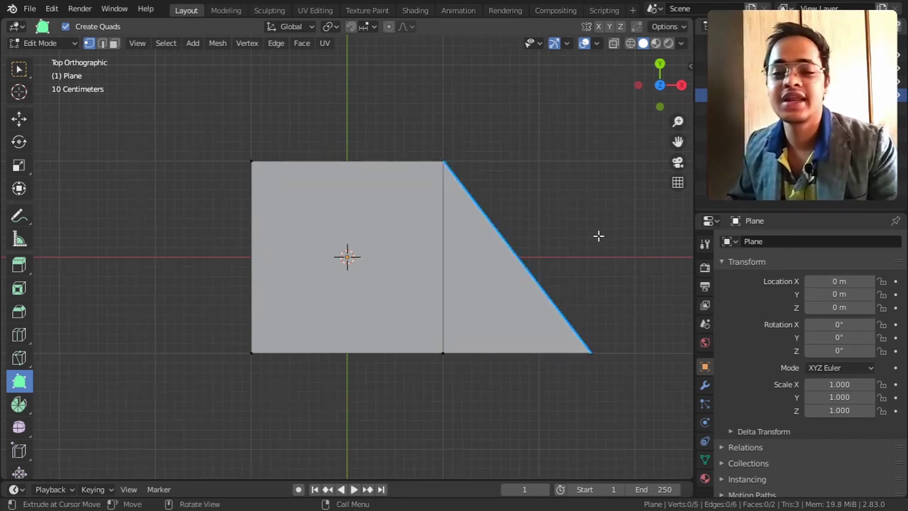
{"action": "left_click", "coordinate": [608, 305]}
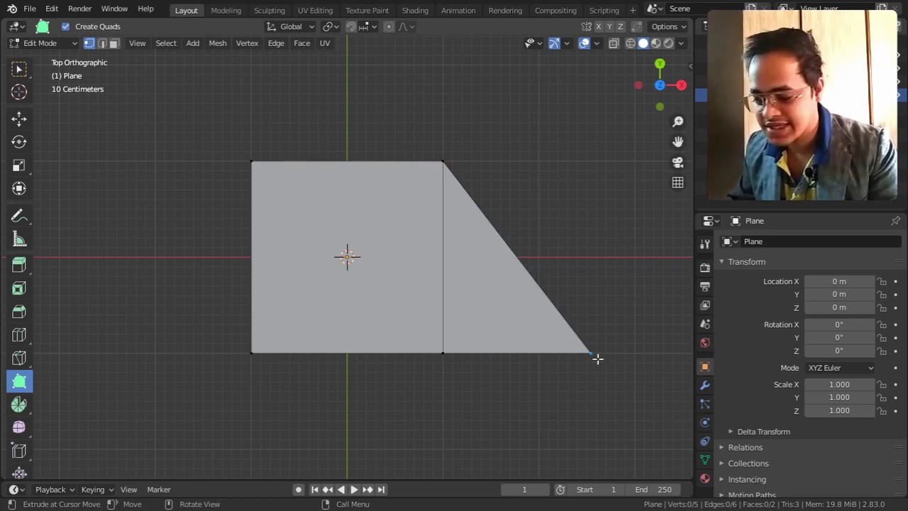
{"action": "left_click", "coordinate": [597, 358]}
{"action": "key", "text": "g"}
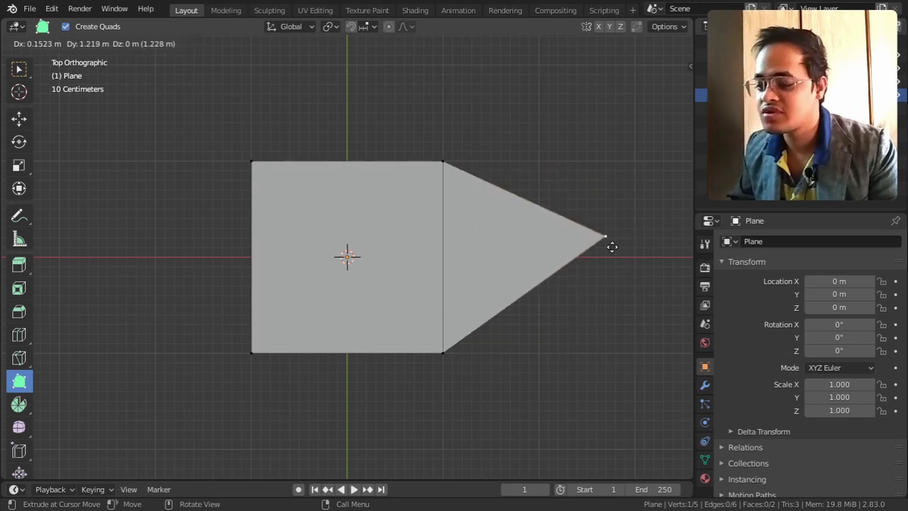
{"action": "left_click", "coordinate": [560, 348]}
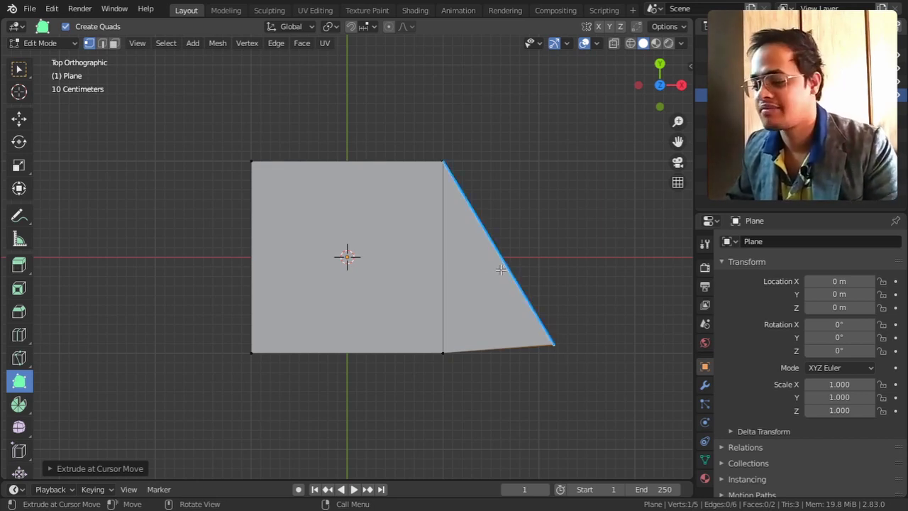
Delete the triangle face beside the square and return to Object Mode.
{"action": "key", "text": "shift"}
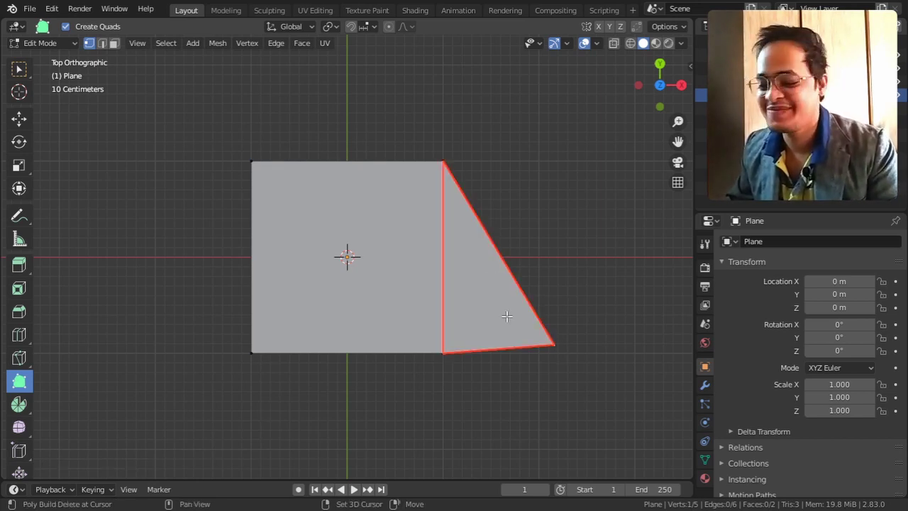
{"action": "left_click", "coordinate": [506, 316], "text": "shift"}
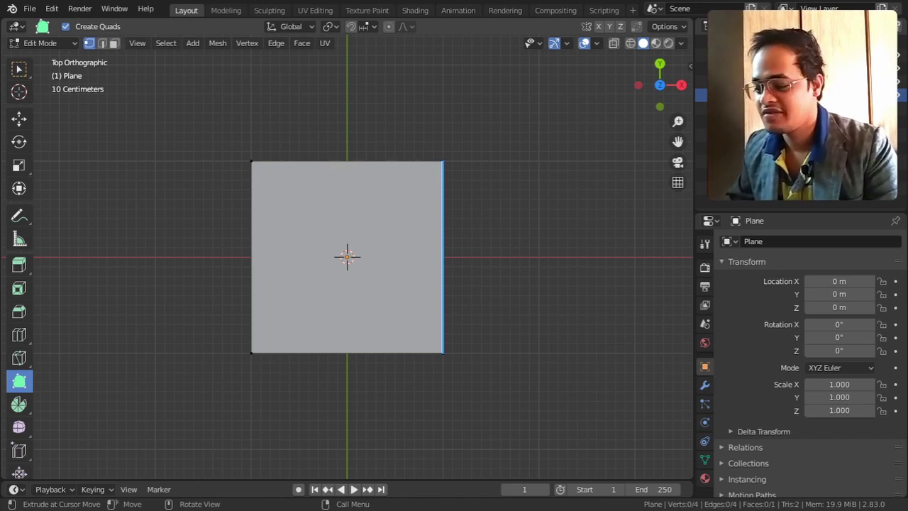
{"action": "key", "text": "Tab"}
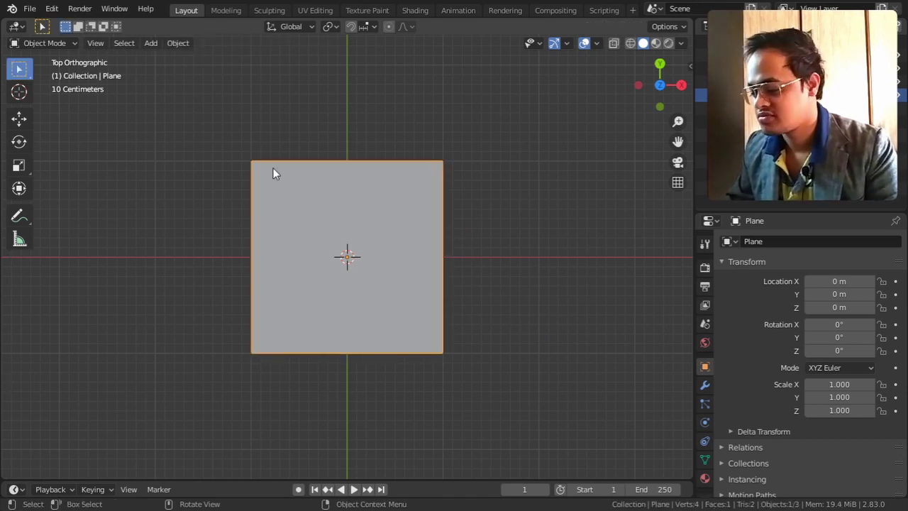
Move the swoosh reference image right so it sits centred behind the plane, then select the plane for scaling.
{"action": "left_click", "coordinate": [58, 40]}
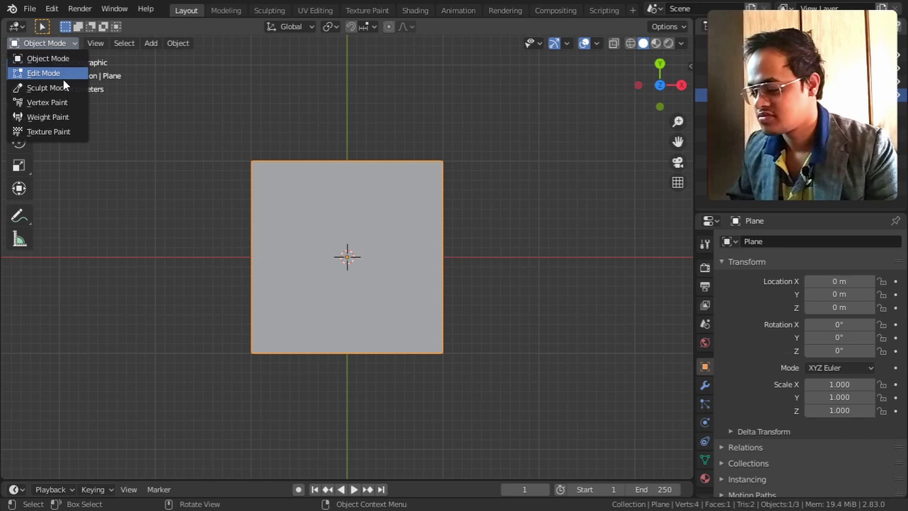
{"action": "left_click", "coordinate": [61, 60]}
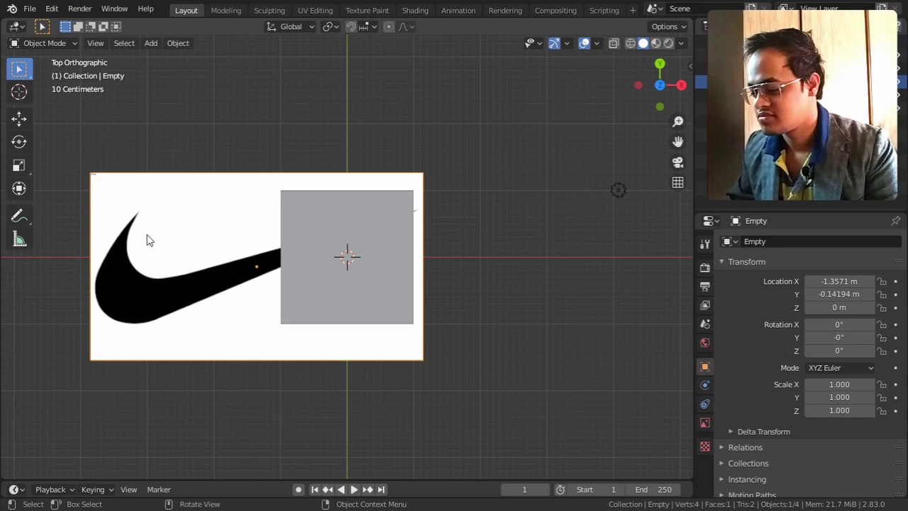
{"action": "key", "text": "g"}
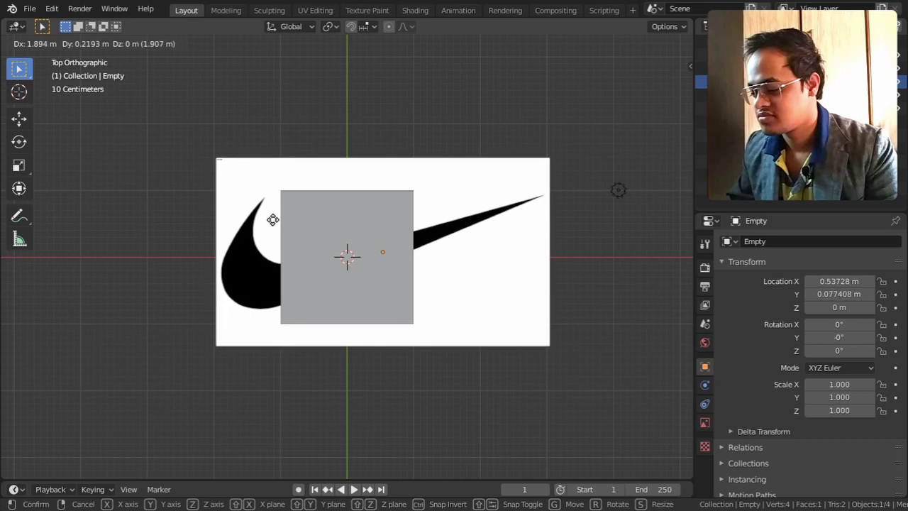
{"action": "left_click", "coordinate": [295, 258]}
{"action": "left_click", "coordinate": [388, 294]}
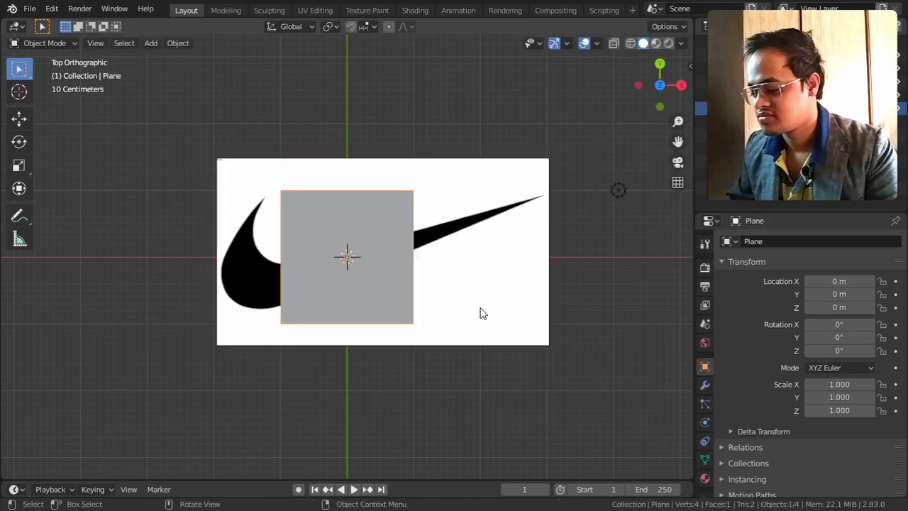
{"action": "key", "text": "s"}
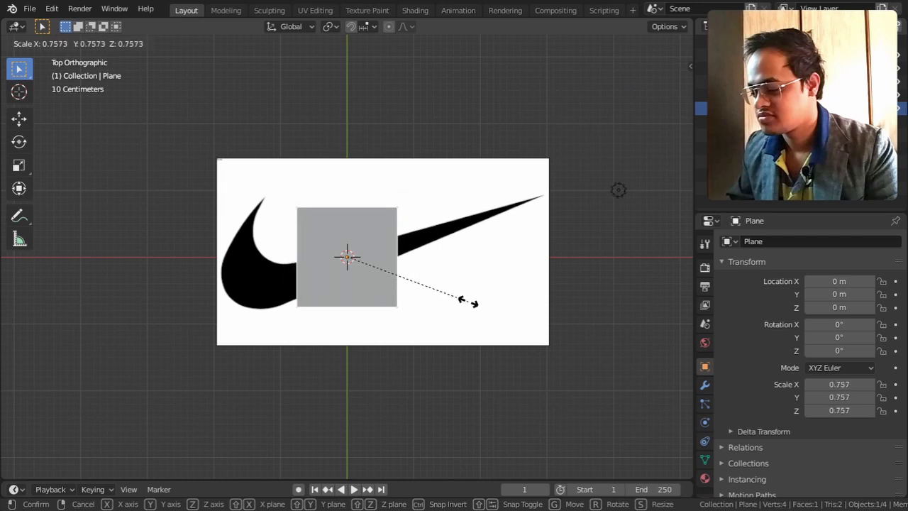
Shrink the plane to 0.173, place it on the swoosh's lower stroke, rotate 17°, and enlarge to 0.222.
{"action": "left_click", "coordinate": [380, 269]}
{"action": "scroll", "coordinate": [371, 274], "scroll_direction": "up", "scroll_amount": 2}
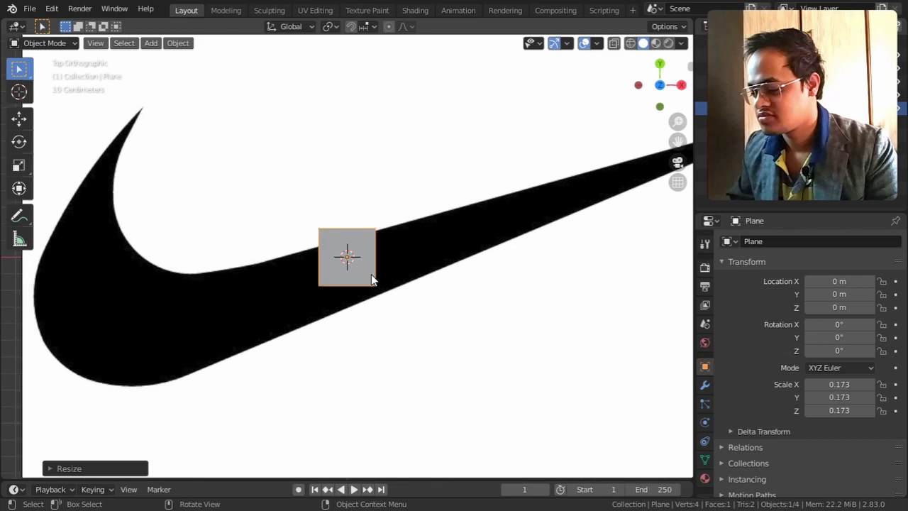
{"action": "scroll", "coordinate": [393, 300], "scroll_direction": "left", "scroll_amount": 2, "text": "ctrl"}
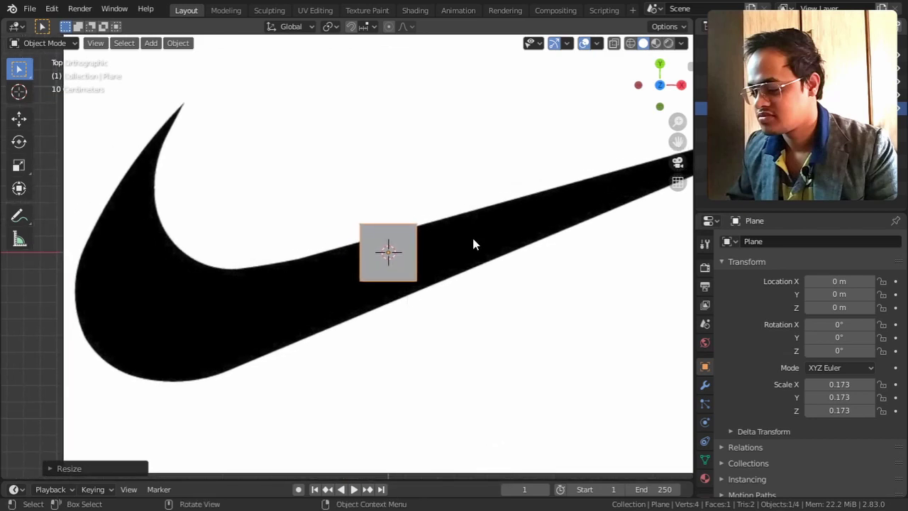
{"action": "key", "text": "g"}
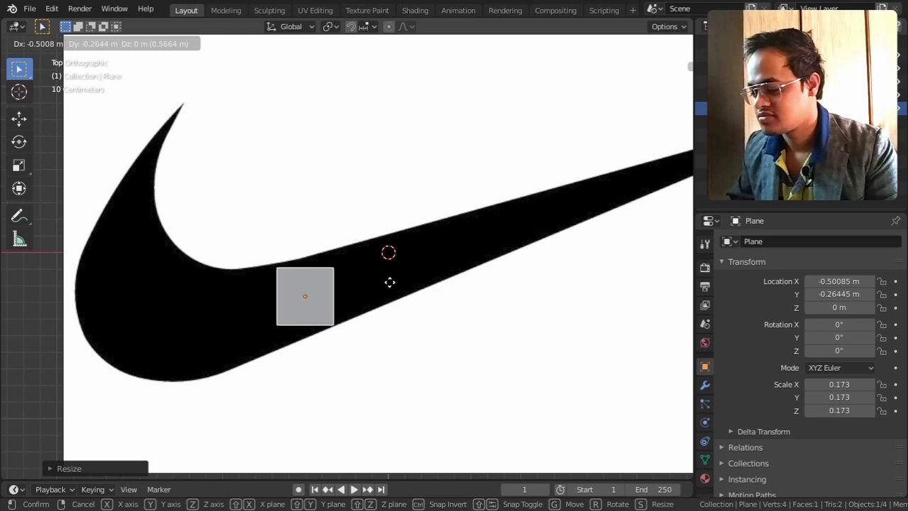
{"action": "left_click", "coordinate": [389, 283]}
{"action": "key", "text": "r"}
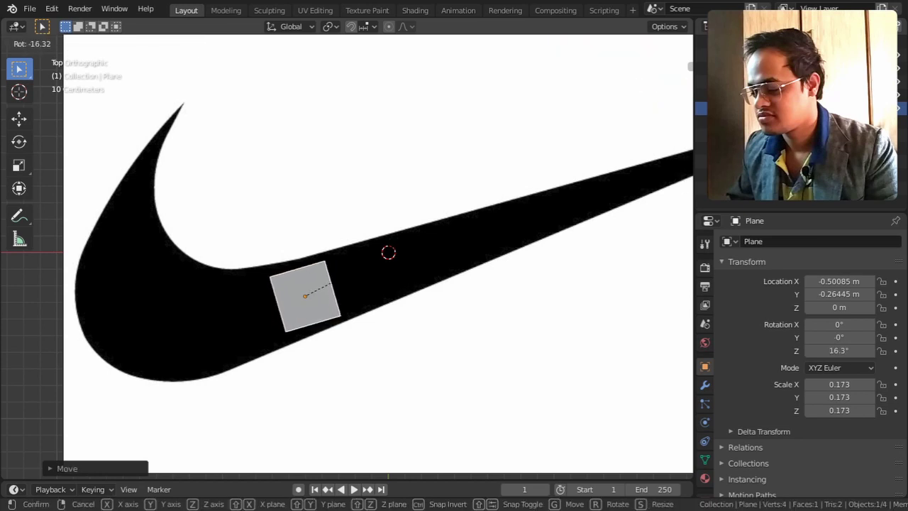
{"action": "left_click", "coordinate": [393, 255]}
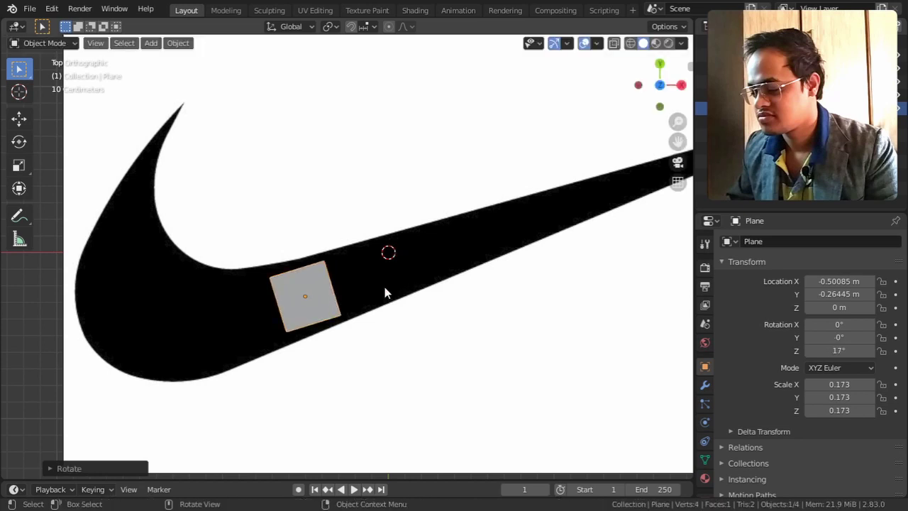
{"action": "key", "text": "s"}
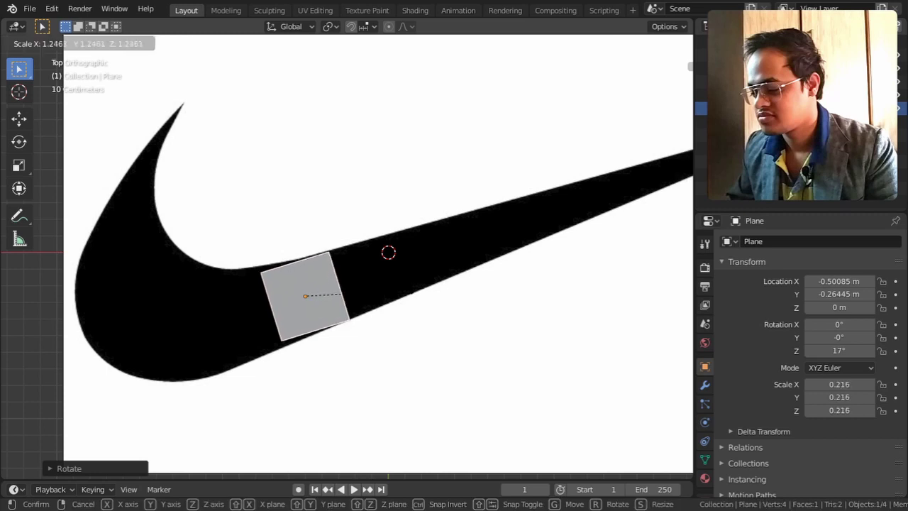
{"action": "left_click", "coordinate": [415, 291]}
{"action": "middle_click_drag", "start_coordinate": [411, 298], "coordinate": [392, 296], "text": "shift"}
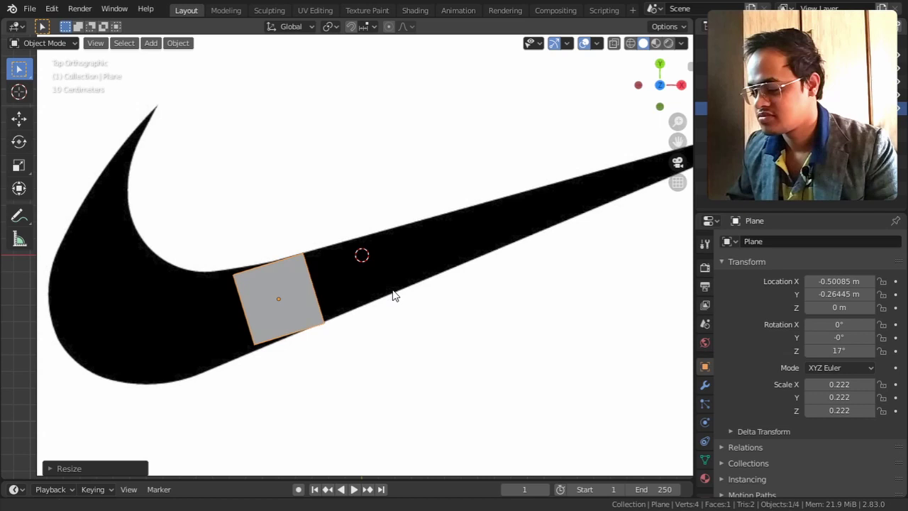
{"action": "left_click", "coordinate": [67, 43]}
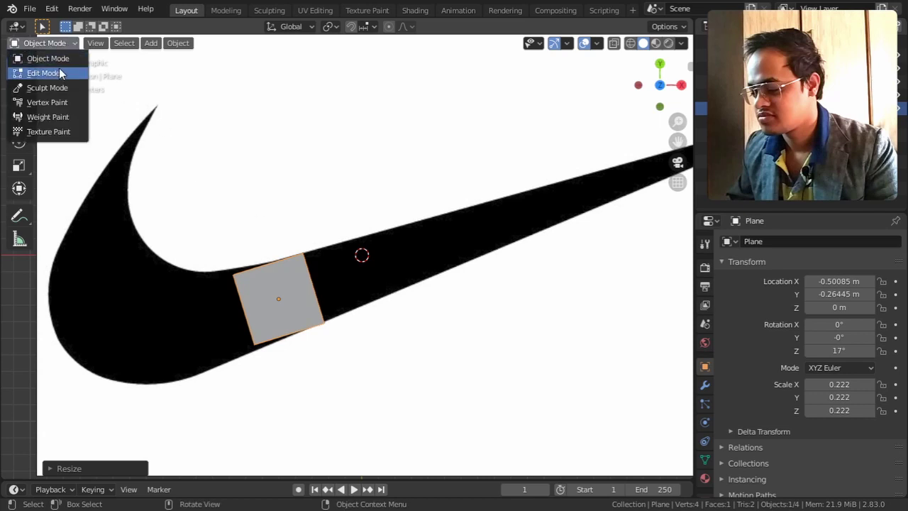
Enter Edit Mode and add a quad and a face off the plane along the swoosh.
{"action": "left_click", "coordinate": [63, 71]}
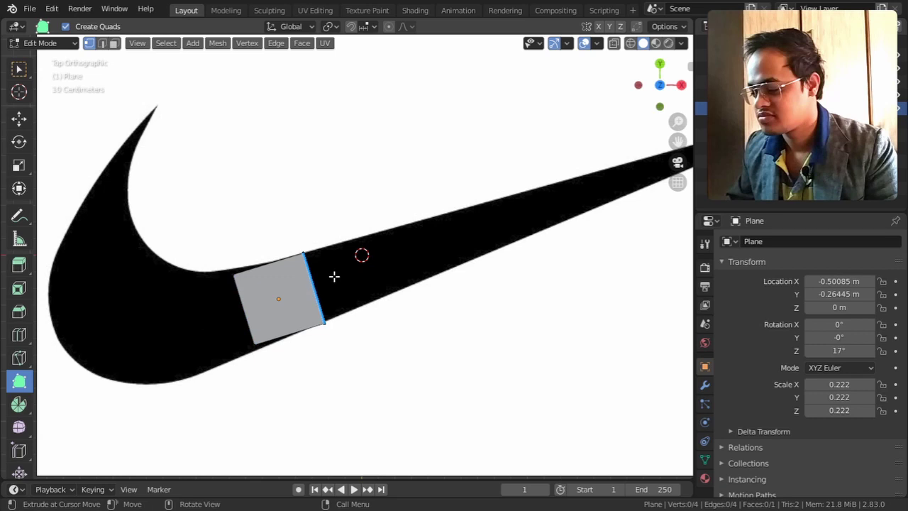
{"action": "key", "text": "ctrl"}
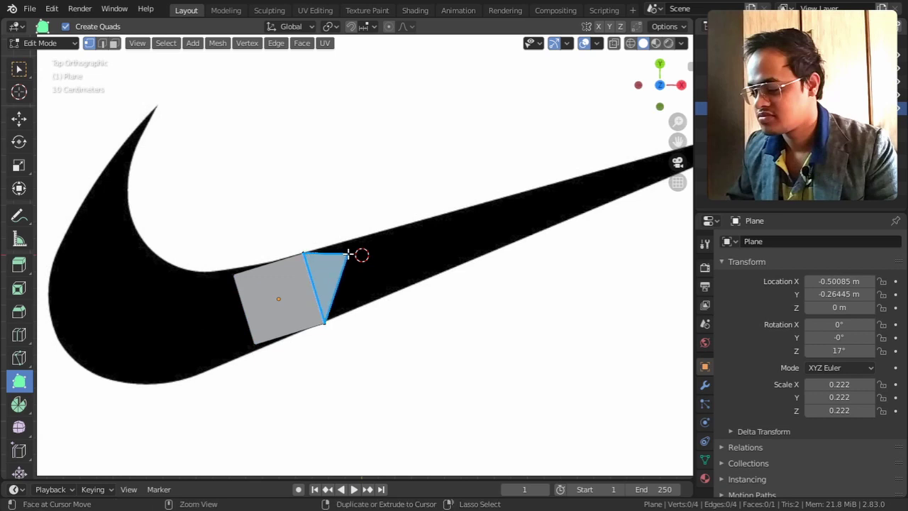
{"action": "left_click", "coordinate": [349, 239], "text": "ctrl"}
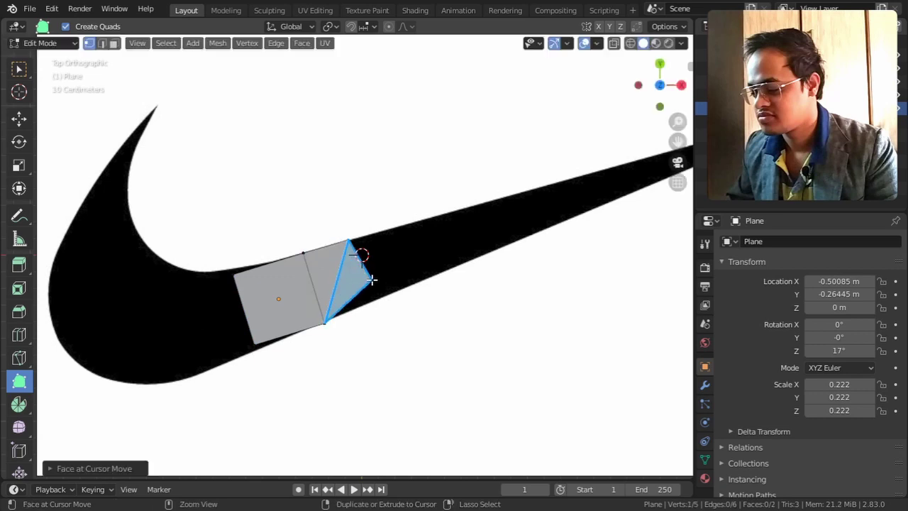
{"action": "left_click", "coordinate": [379, 297], "text": "ctrl"}
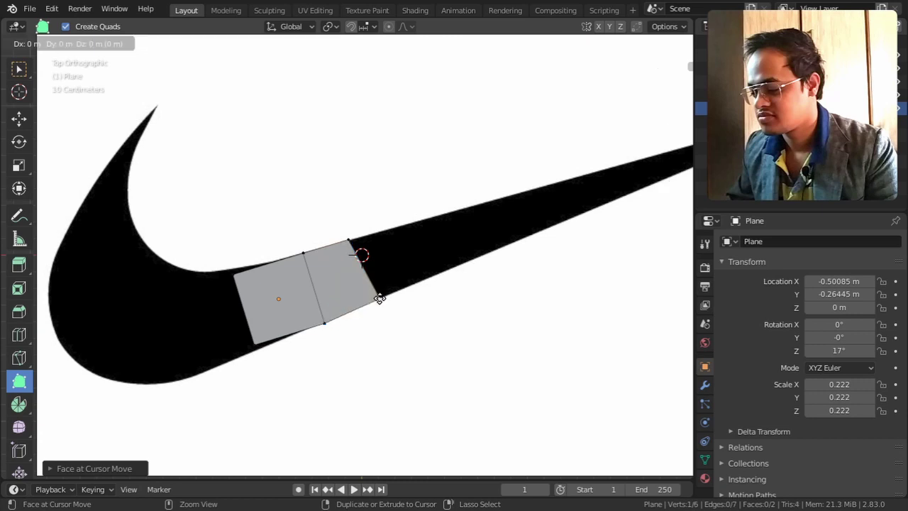
{"action": "left_click", "coordinate": [429, 222], "text": "ctrl"}
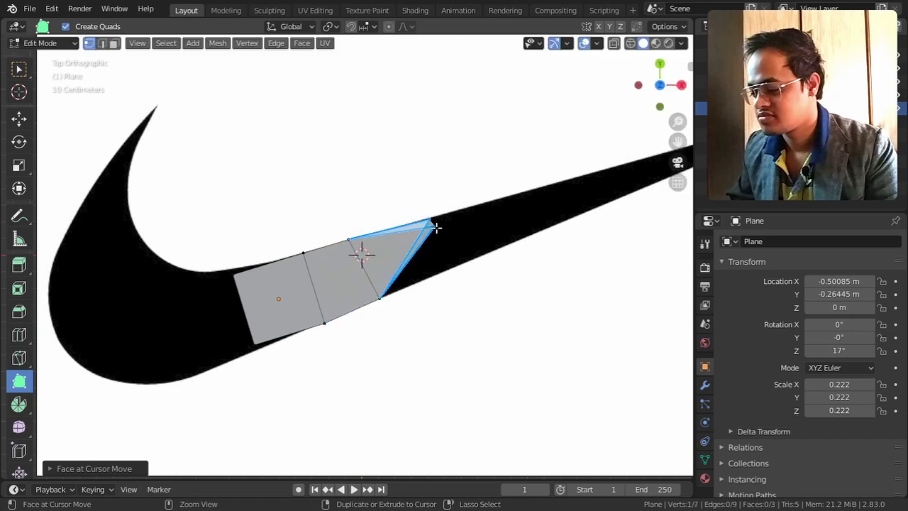
Continue adding faces along the right arm to the swoosh's pointed tip.
{"action": "left_click", "coordinate": [478, 256], "text": "ctrl"}
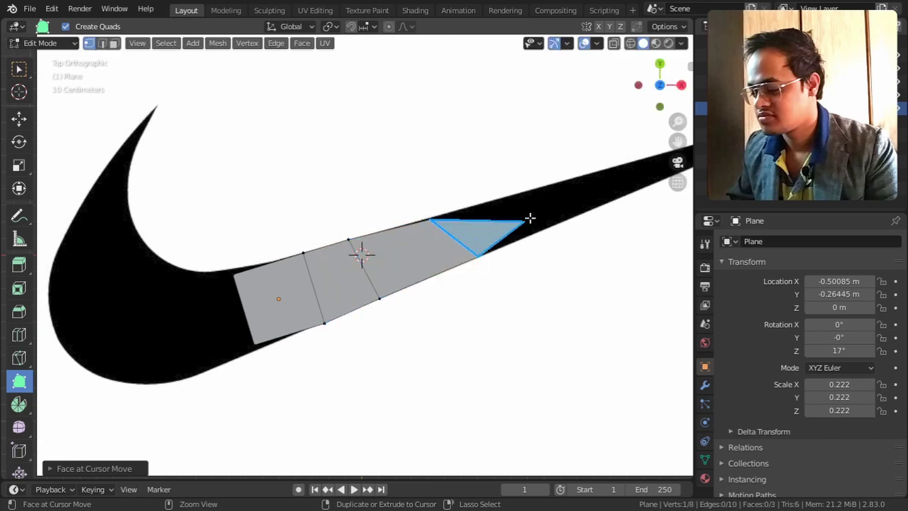
{"action": "left_click", "coordinate": [550, 184], "text": "ctrl"}
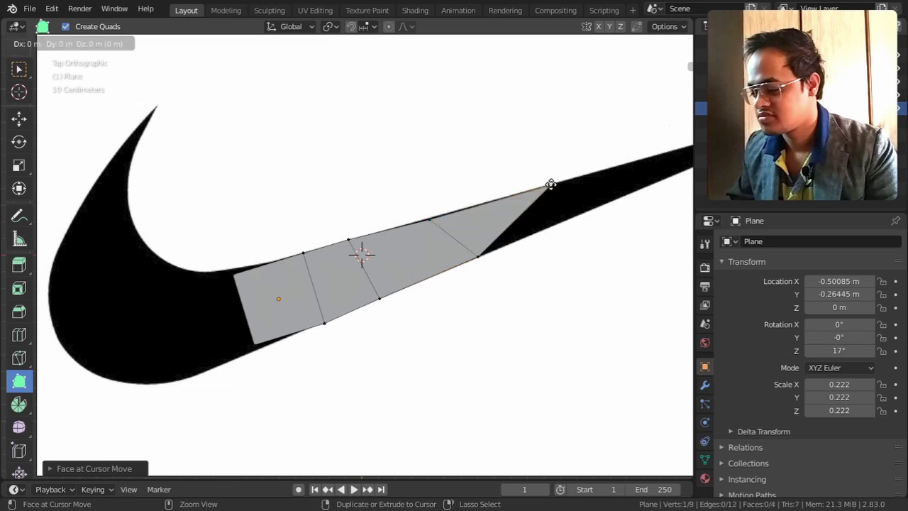
{"action": "left_click", "coordinate": [602, 203], "text": "ctrl"}
{"action": "middle_click_drag", "start_coordinate": [582, 195], "coordinate": [315, 241], "text": "shift"}
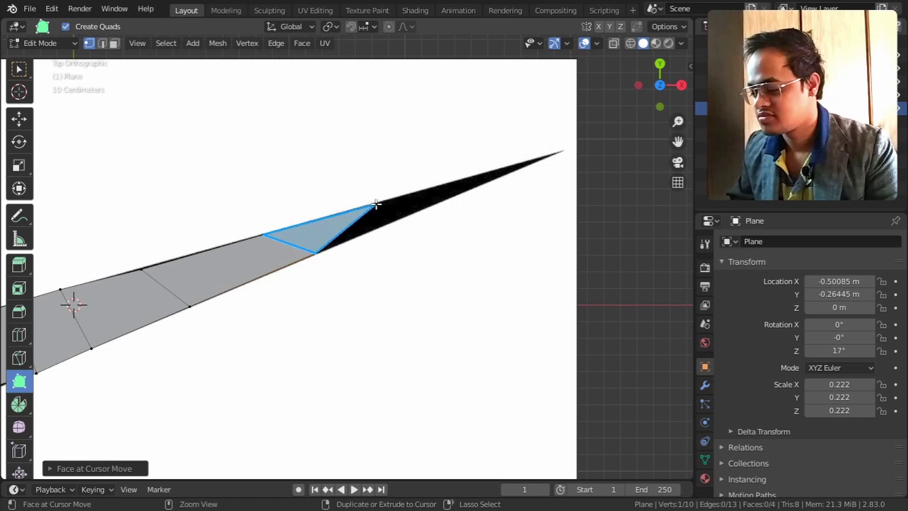
{"action": "left_click", "coordinate": [446, 193], "text": "ctrl"}
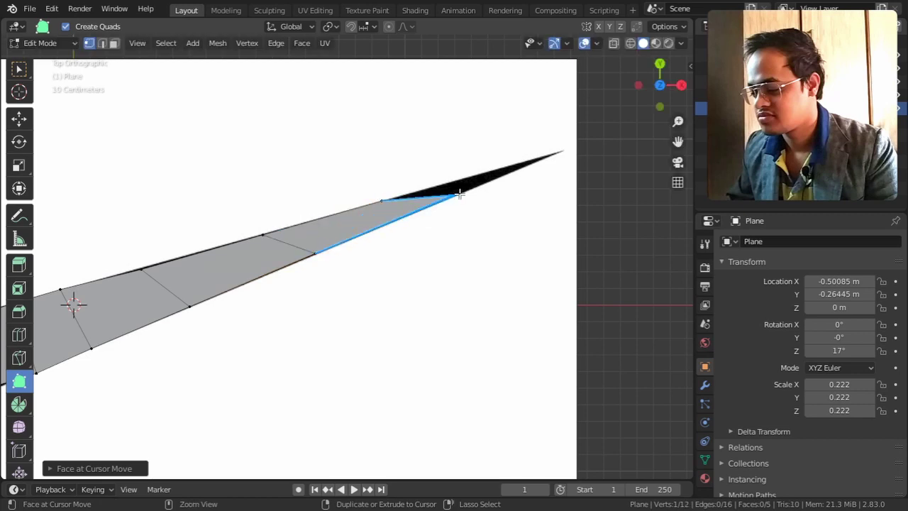
{"action": "left_click", "coordinate": [559, 152], "text": "ctrl"}
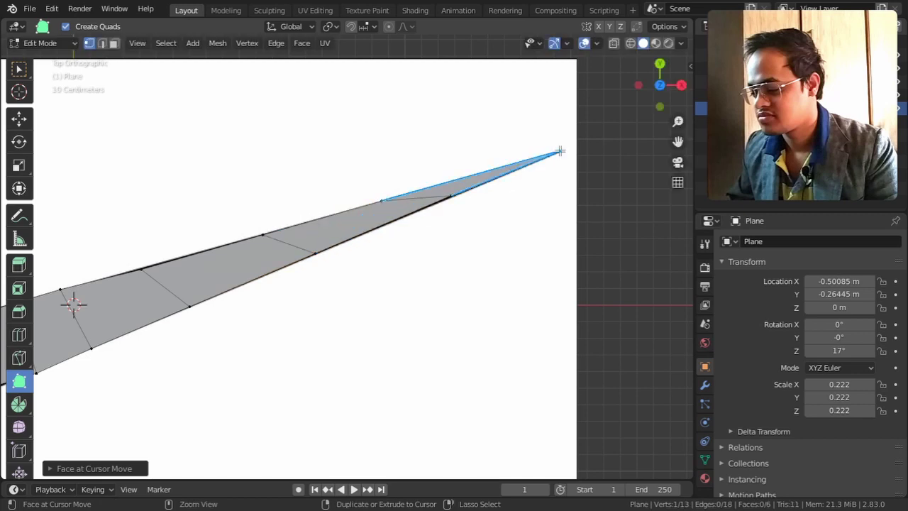
{"action": "middle_click_drag", "start_coordinate": [330, 292], "coordinate": [439, 285], "text": "shift"}
Drag the end face's corners onto the outline and add faces around the swoosh's lower curve.
{"action": "scroll", "coordinate": [439, 286], "scroll_direction": "up", "scroll_amount": 2}
{"action": "scroll", "coordinate": [303, 254], "scroll_direction": "up", "scroll_amount": 2}
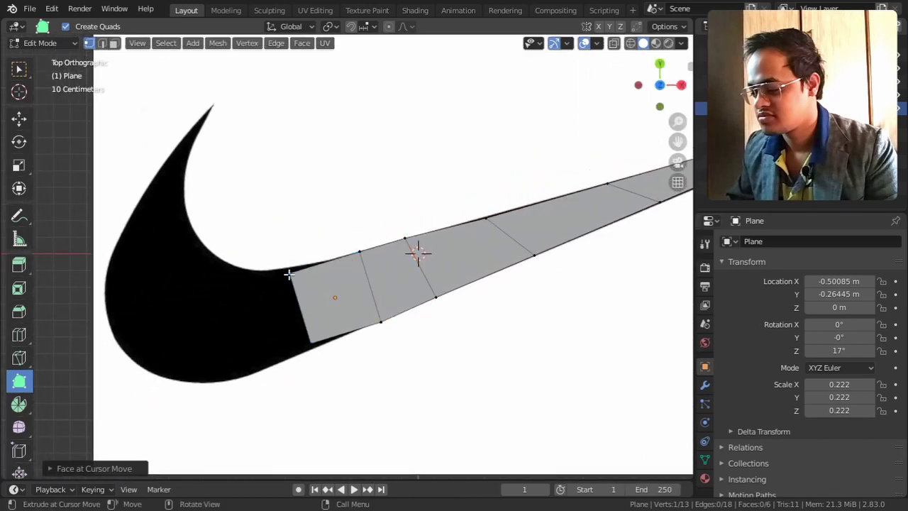
{"action": "mouse_move", "coordinate": [289, 274]}
{"action": "left_mouse_down"}
{"action": "mouse_move", "coordinate": [227, 217]}
{"action": "mouse_move", "coordinate": [272, 272]}
{"action": "mouse_move", "coordinate": [282, 269]}
{"action": "left_mouse_up"}
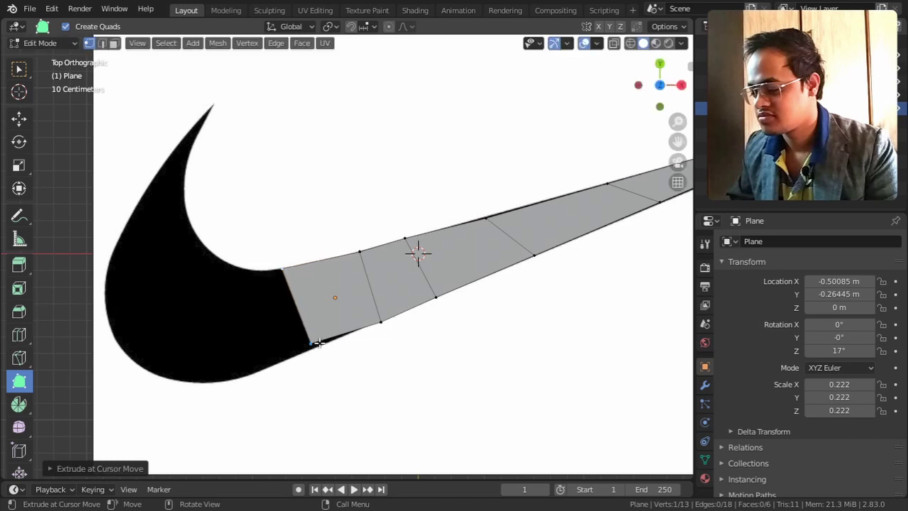
{"action": "left_click_drag", "start_coordinate": [311, 343], "coordinate": [306, 351]}
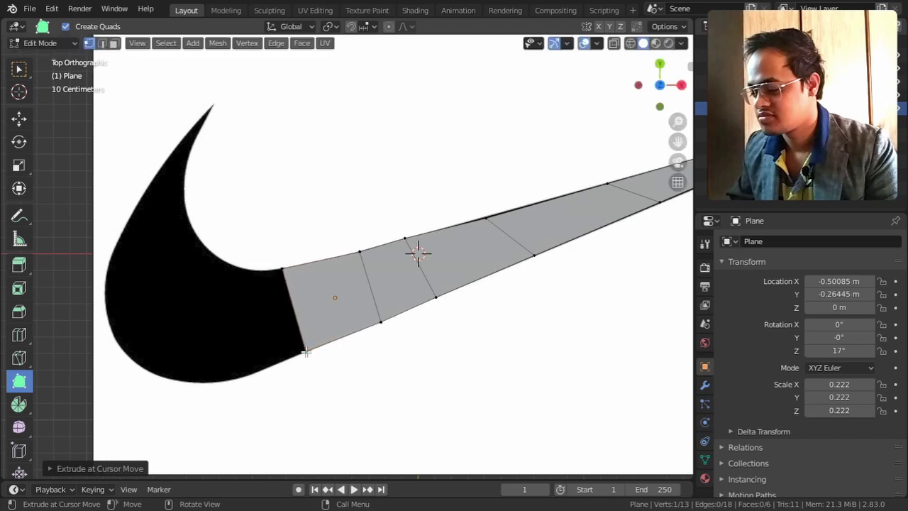
{"action": "left_click", "coordinate": [243, 378]}
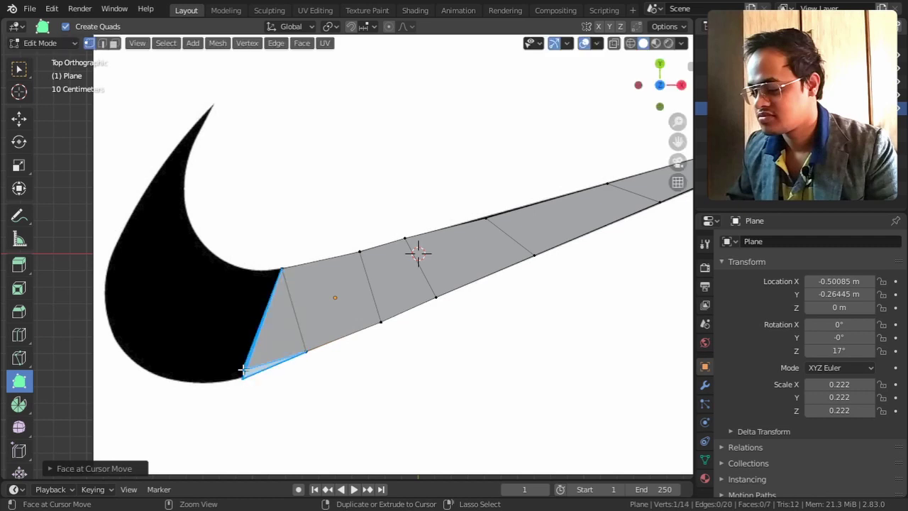
{"action": "left_click", "coordinate": [231, 267]}
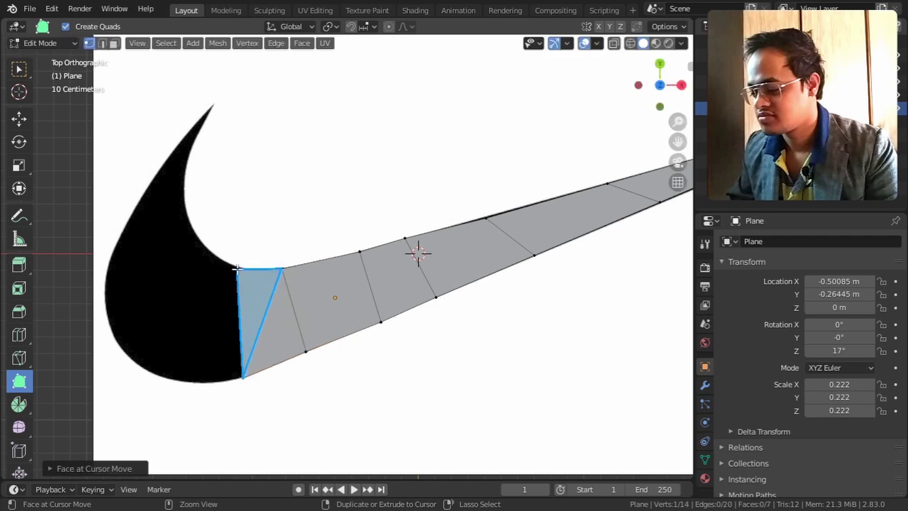
{"action": "left_click", "coordinate": [181, 383]}
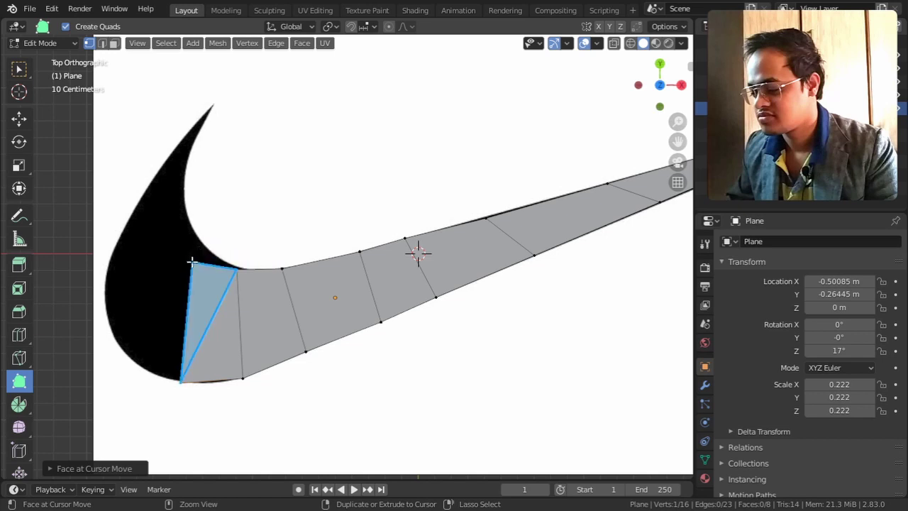
{"action": "left_click_drag", "start_coordinate": [181, 274], "coordinate": [203, 246]}
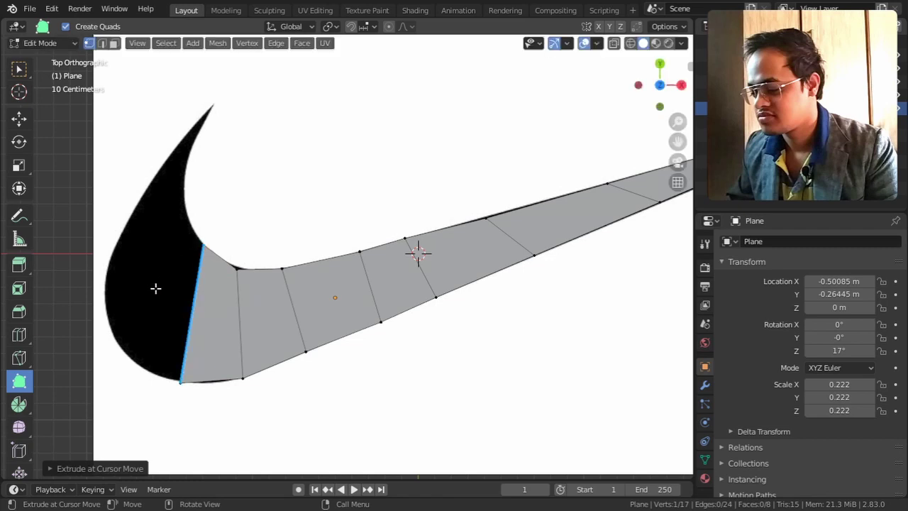
Add faces up the left hook's outer and inner edges to its upper tip, then zoom in.
{"action": "key", "text": "ctrl"}
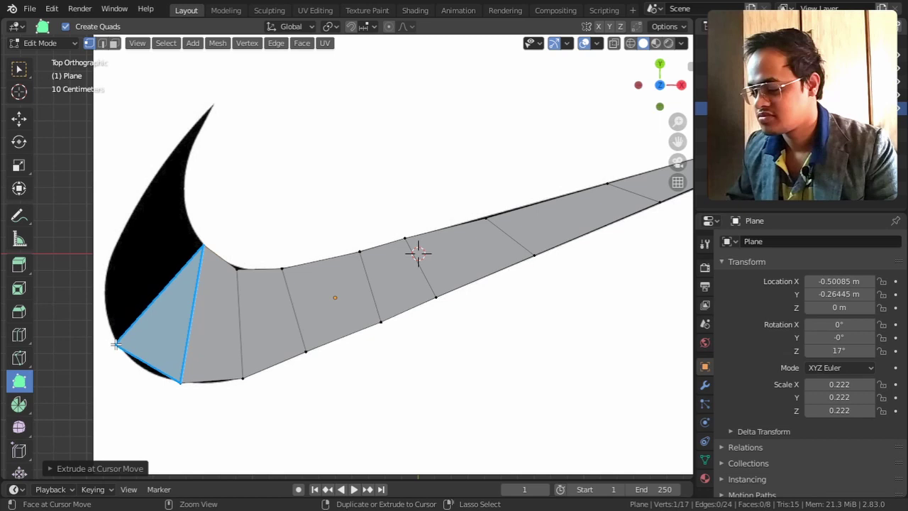
{"action": "left_click", "coordinate": [132, 361], "text": "ctrl"}
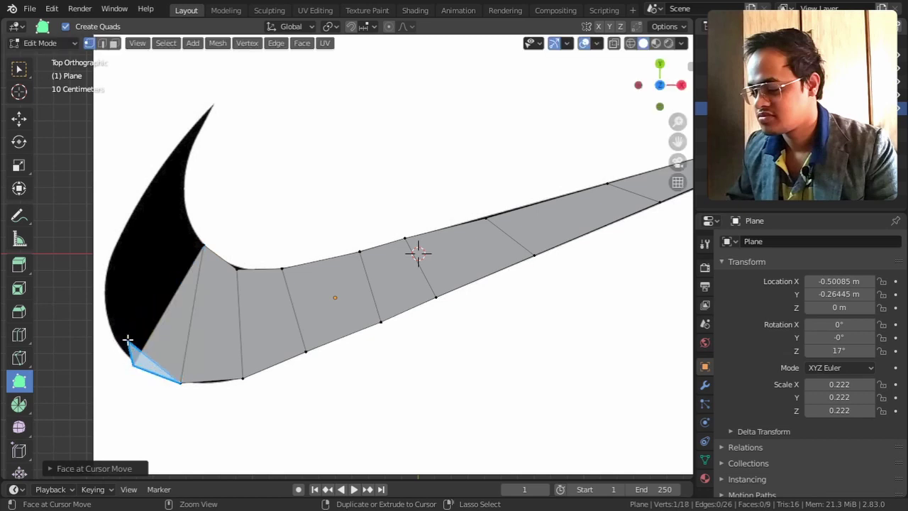
{"action": "left_click", "coordinate": [102, 308], "text": "ctrl"}
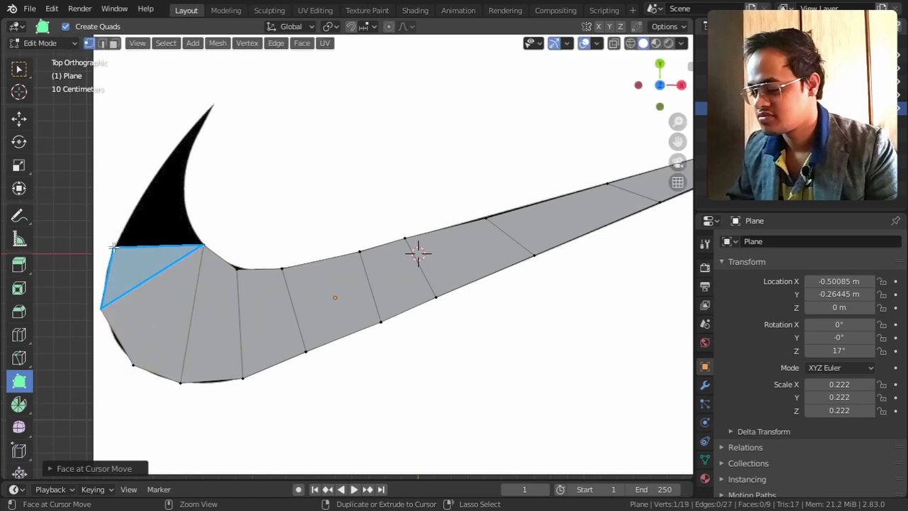
{"action": "left_click", "coordinate": [112, 244], "text": "ctrl"}
{"action": "left_click", "coordinate": [182, 197], "text": "ctrl"}
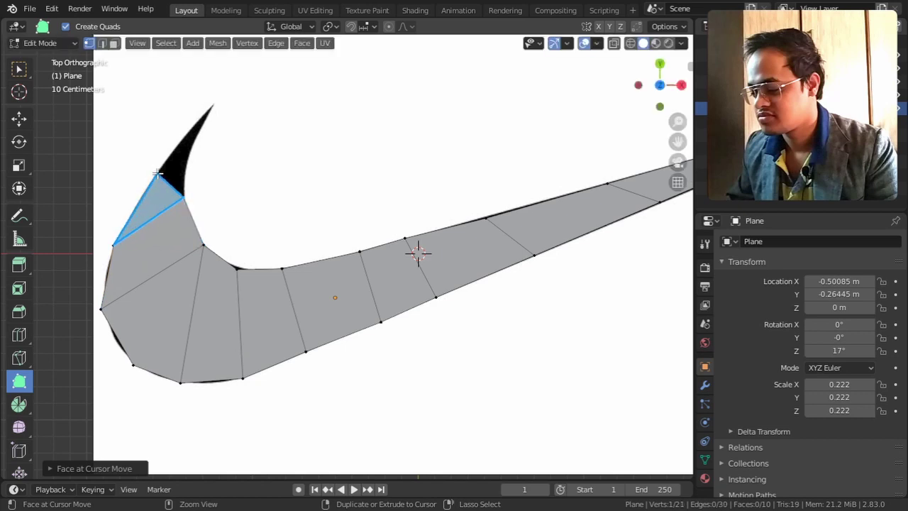
{"action": "left_click", "coordinate": [157, 173], "text": "ctrl"}
{"action": "left_click", "coordinate": [189, 140], "text": "ctrl"}
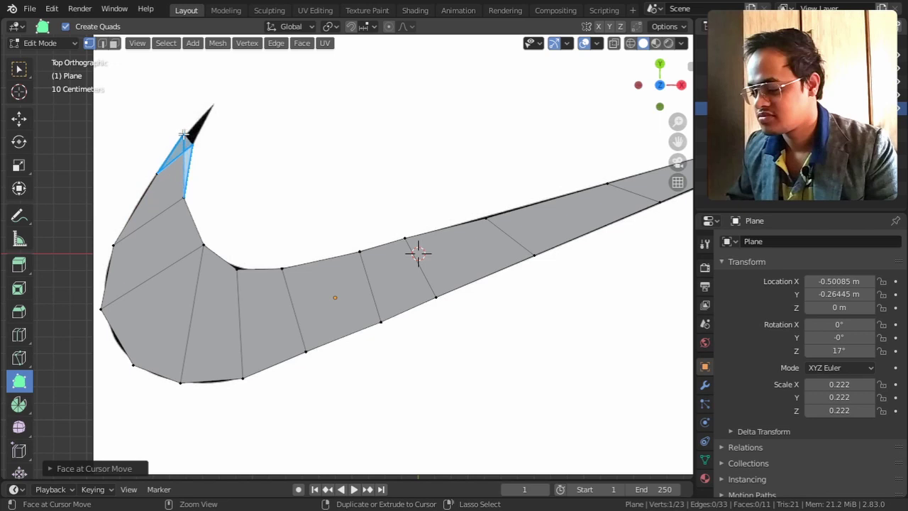
{"action": "left_click", "coordinate": [166, 135], "text": "ctrl"}
{"action": "scroll", "coordinate": [276, 214], "scroll_direction": "up", "scroll_amount": 3}
{"action": "middle_click_drag", "start_coordinate": [200, 176], "coordinate": [322, 260], "text": "shift"}
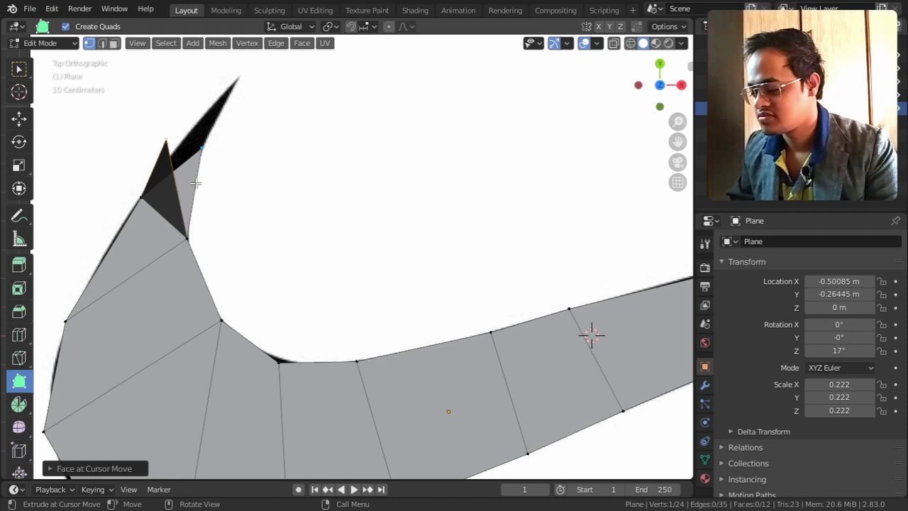
Delete the misshapen tip face and add a new one with its vertex on the hook's tip.
{"action": "key", "text": "shift"}
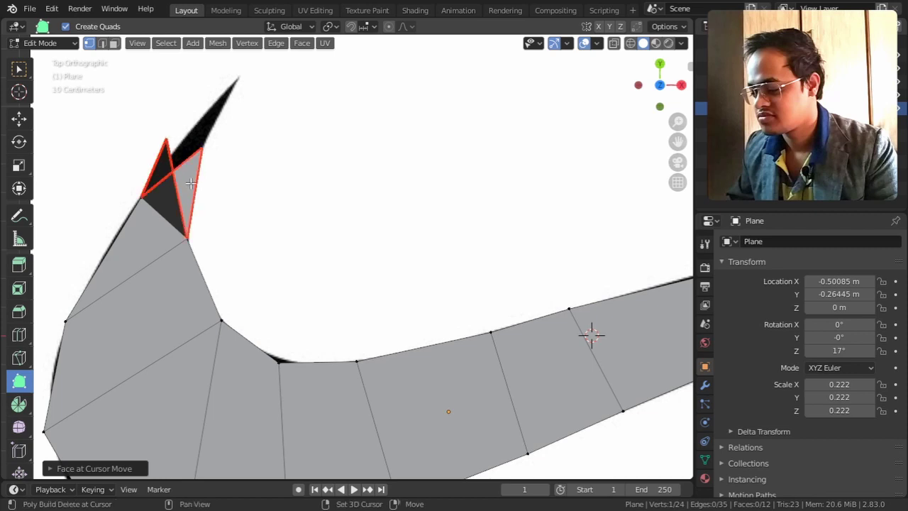
{"action": "left_click", "coordinate": [190, 183], "text": "shift"}
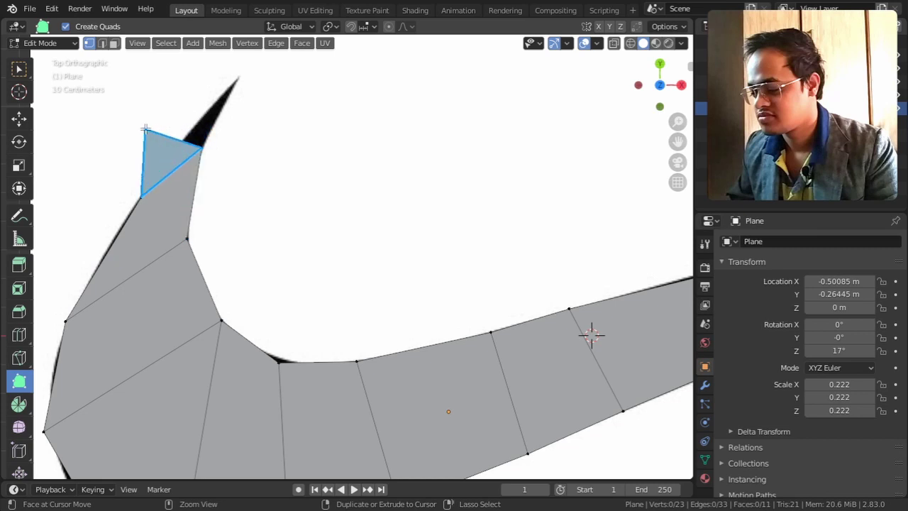
{"action": "left_click", "coordinate": [146, 129]}
{"action": "left_click_drag", "start_coordinate": [145, 129], "coordinate": [236, 75]}
Zoom out and orbit to view the finished swoosh mesh in perspective.
{"action": "scroll", "coordinate": [244, 165], "scroll_direction": "down", "scroll_amount": 4}
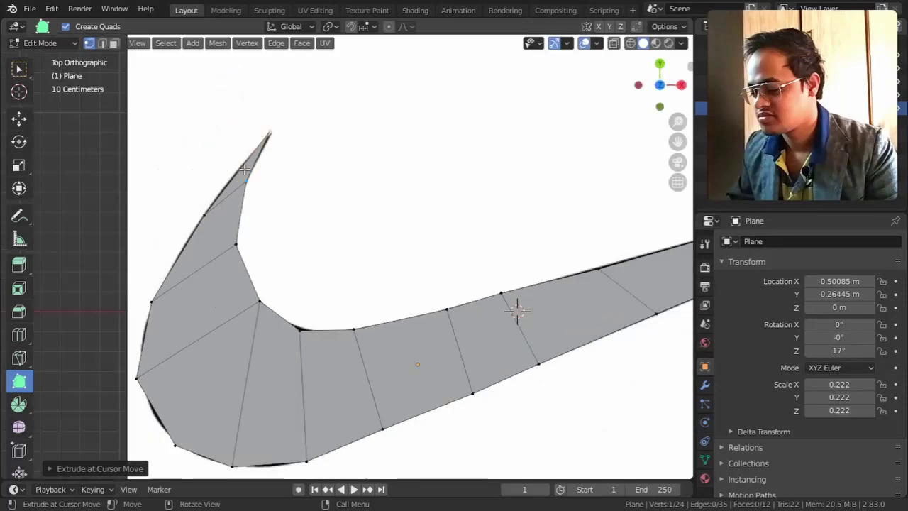
{"action": "middle_click_drag", "start_coordinate": [241, 255], "coordinate": [447, 285]}
{"action": "scroll", "coordinate": [474, 285], "scroll_direction": "down", "scroll_amount": 2}
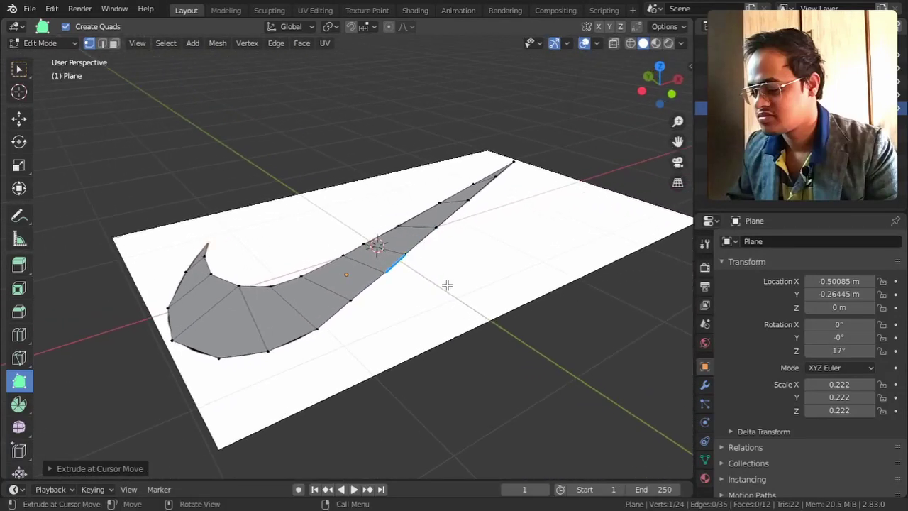